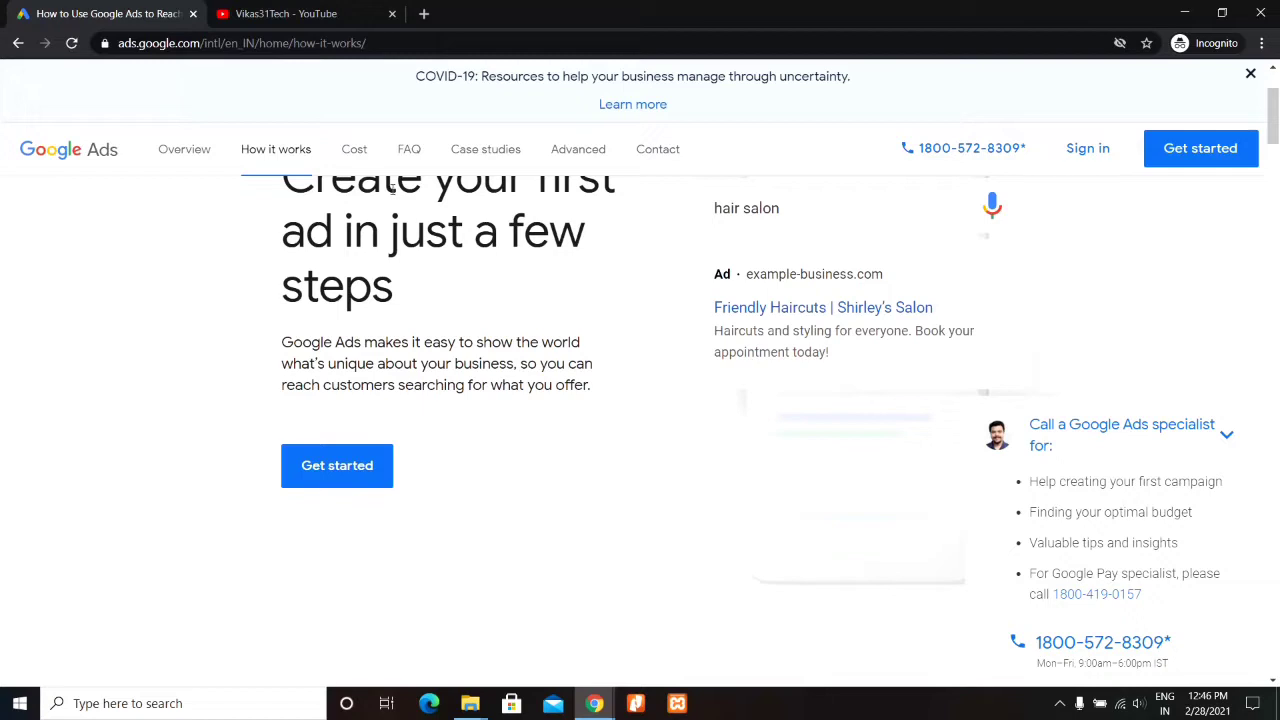
# View the Vikas31Tech YouTube channel page.
pyautogui.click(268, 10)
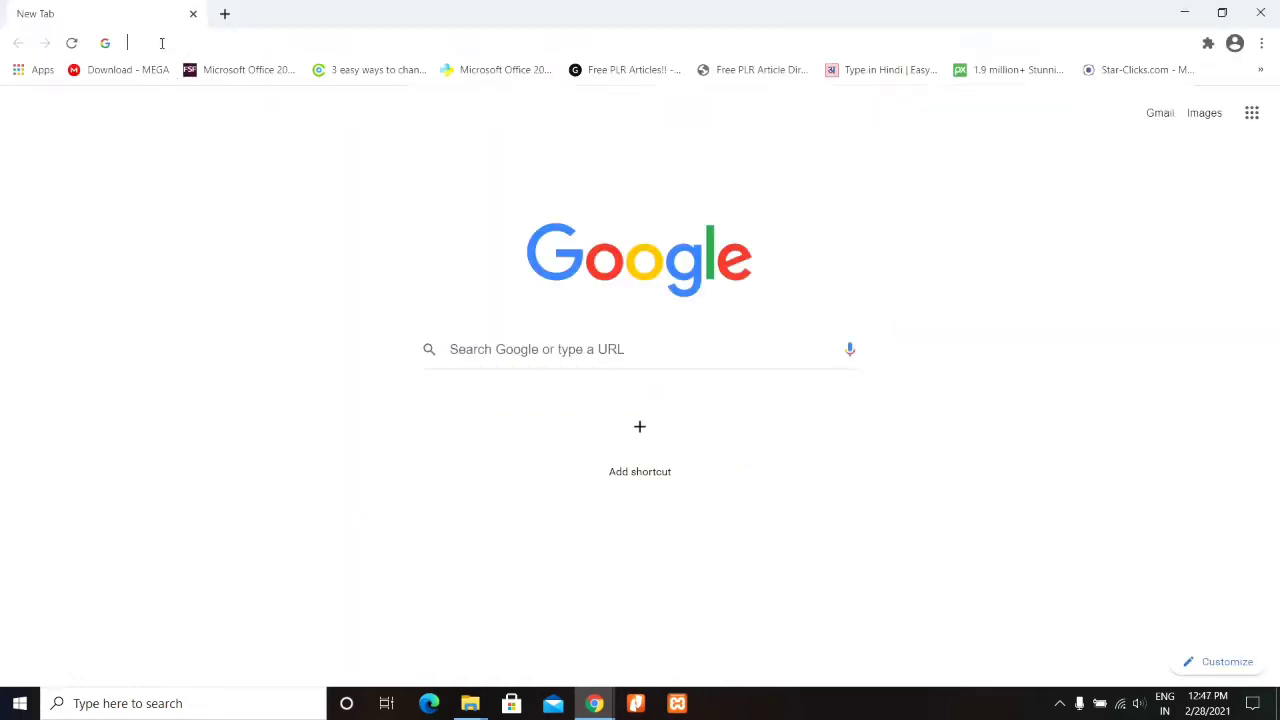
# Open the ads.google.com website.
pyautogui.click(160, 43)
pyautogui.write('ads.google.com')
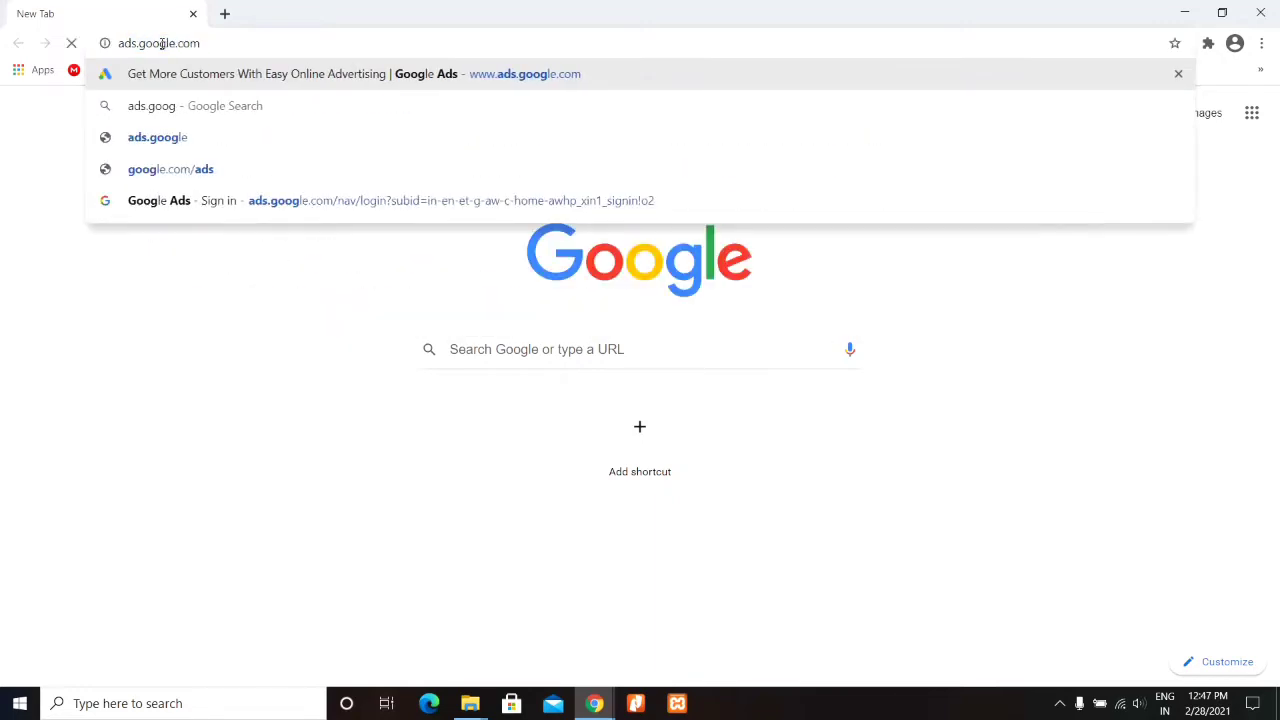
pyautogui.press('Return')
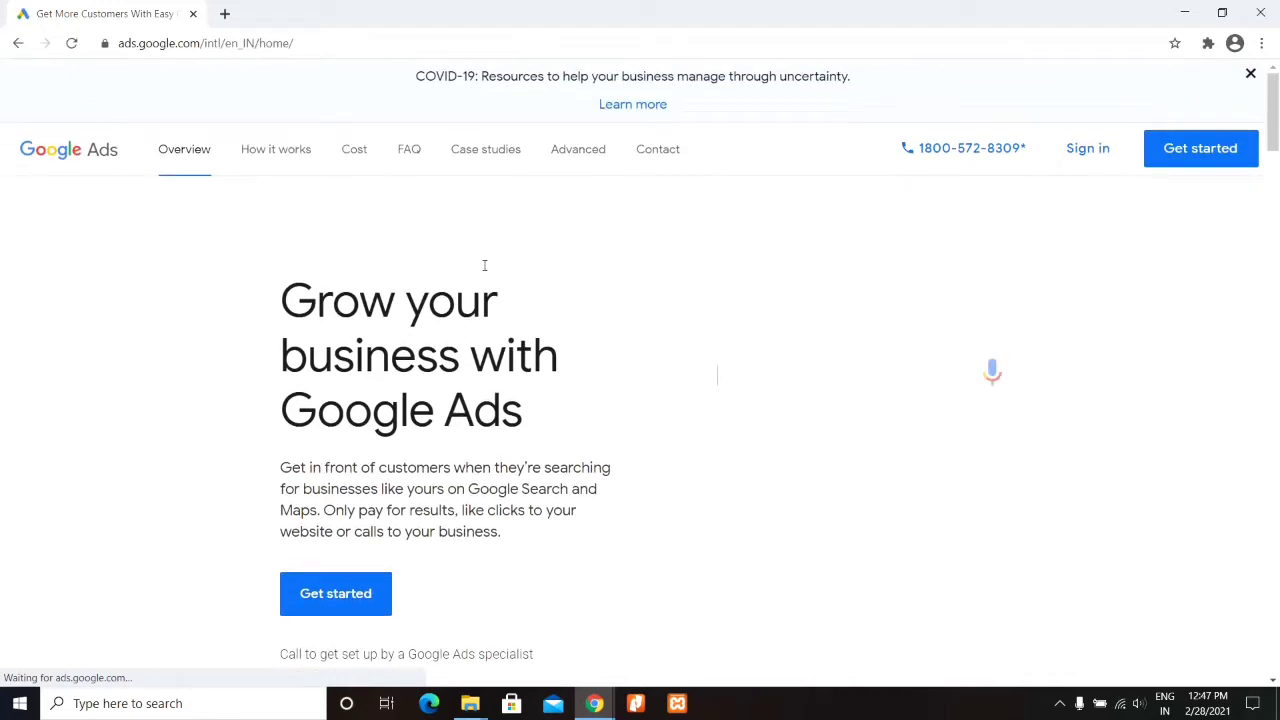
# Sign in to Google Ads with the listed Google account, entering the account password.
pyautogui.click(1087, 150)
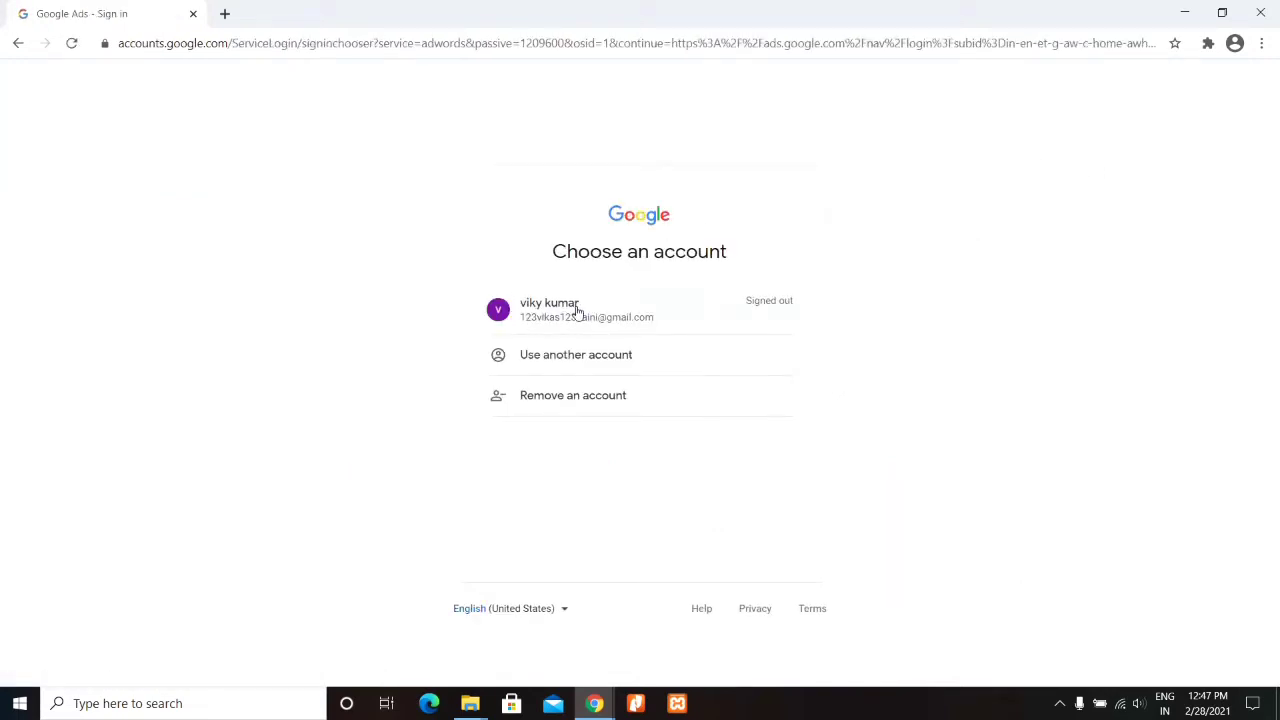
pyautogui.click(578, 322)
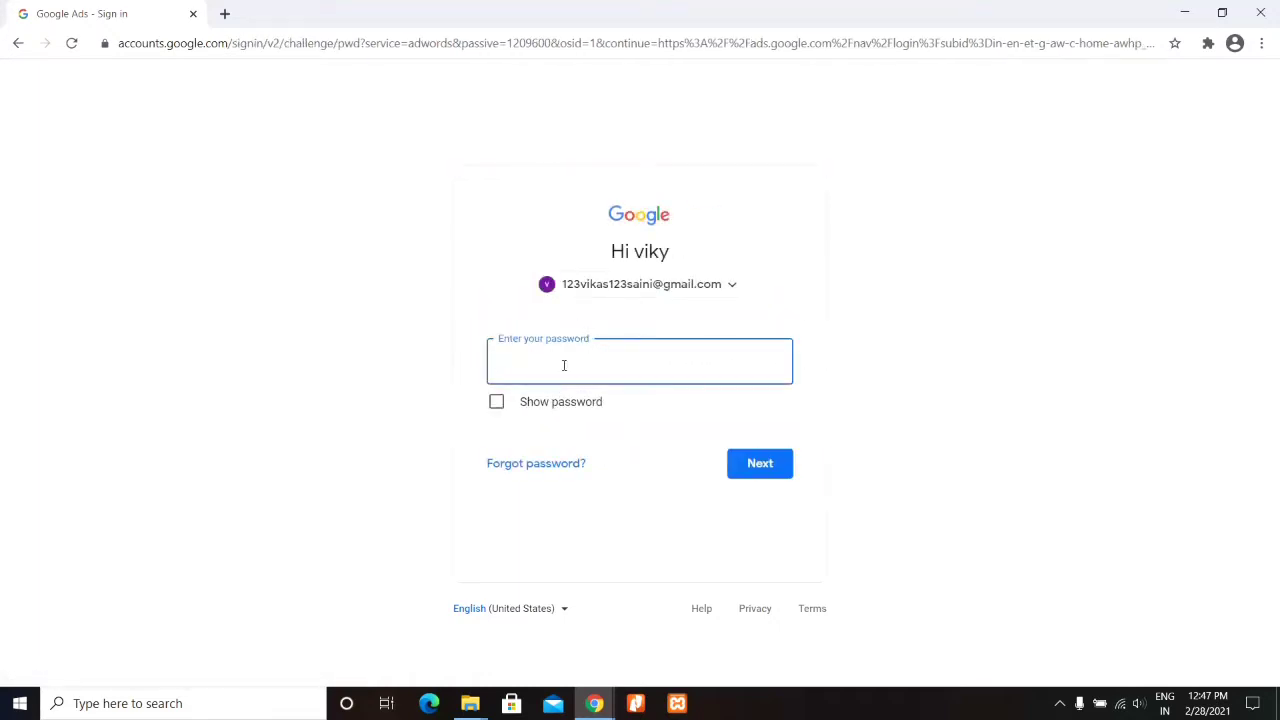
pyautogui.write('••••••••')
pyautogui.click(740, 463)
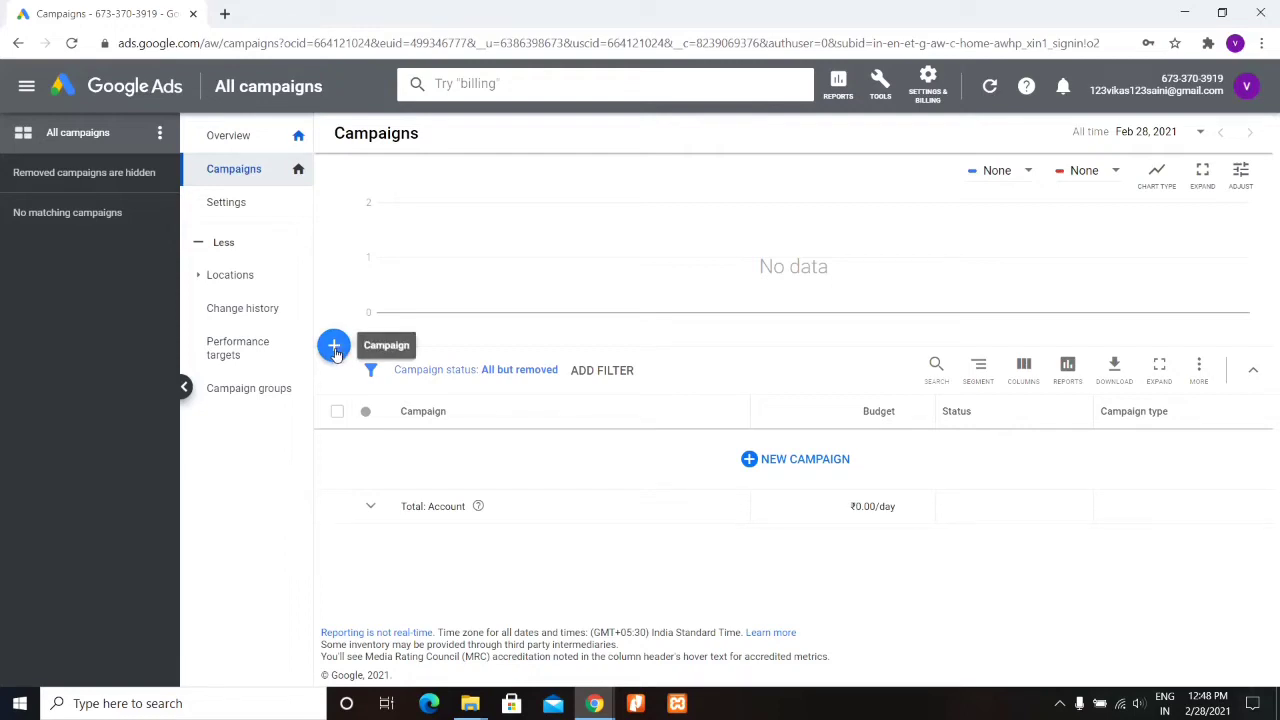
# Start a new campaign without a goal's guidance, using the Smart campaign type, and continue to the business details.
pyautogui.click(334, 347)
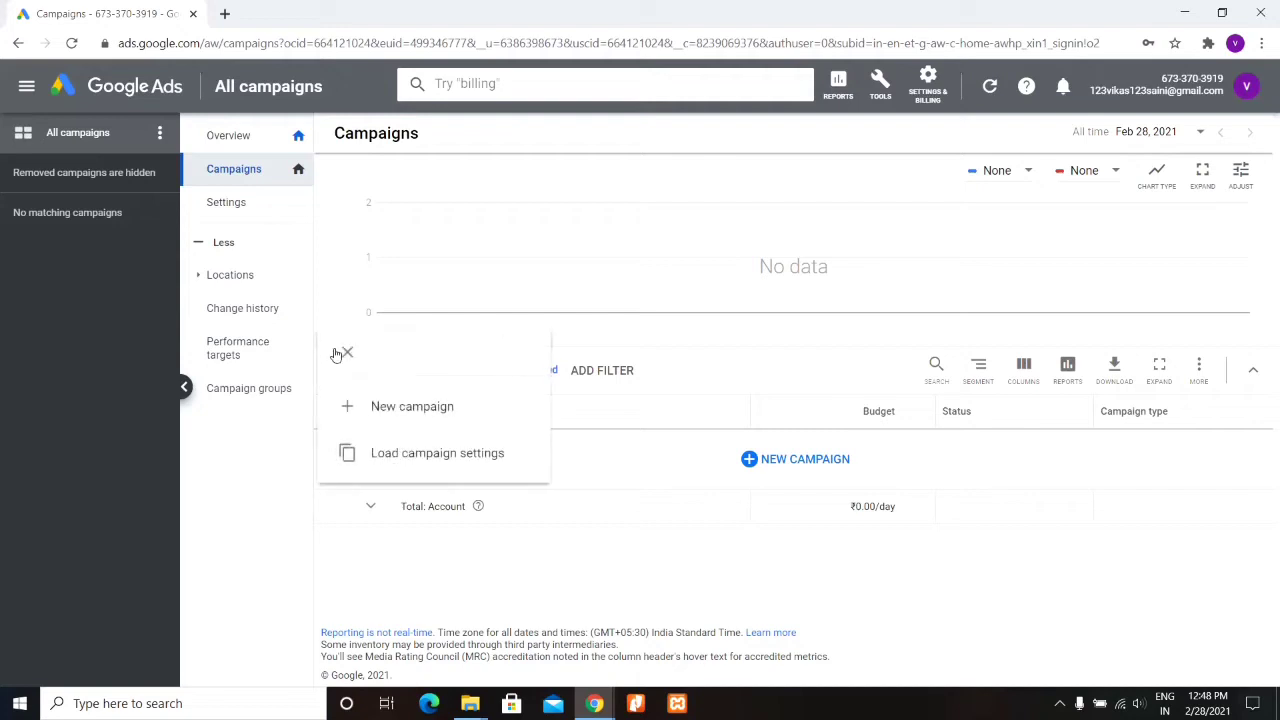
pyautogui.click(390, 405)
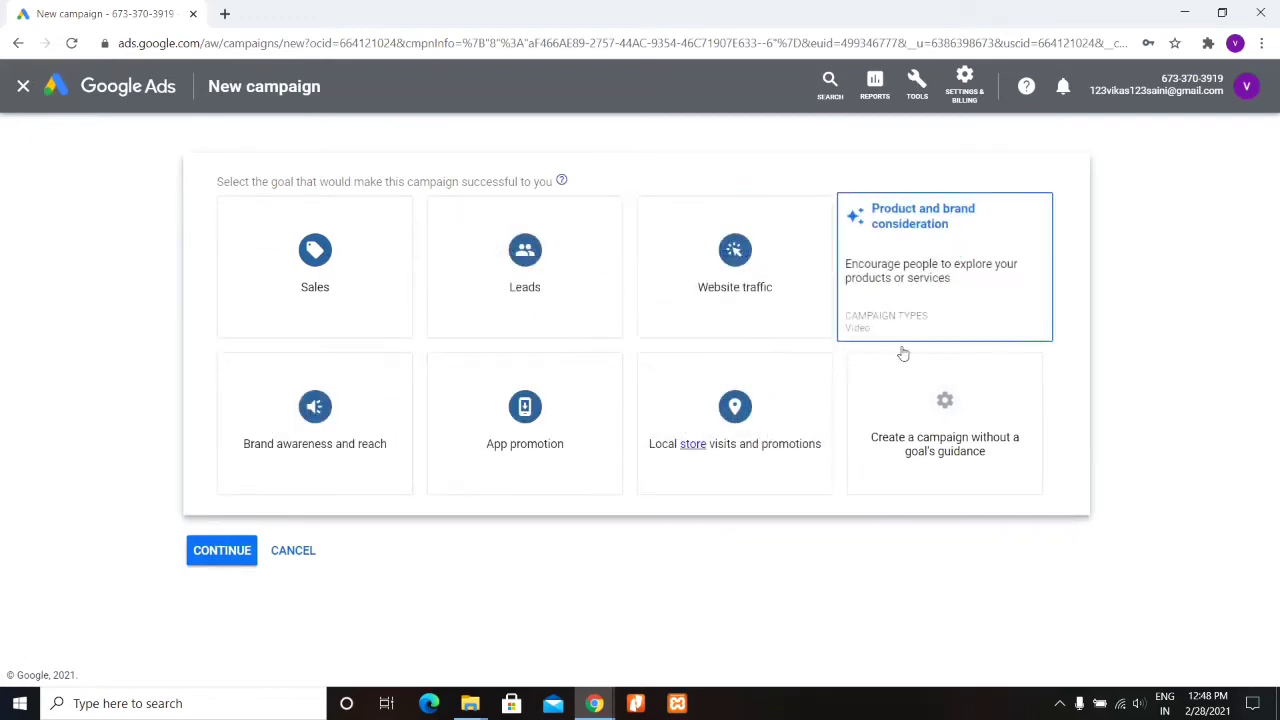
pyautogui.click(943, 428)
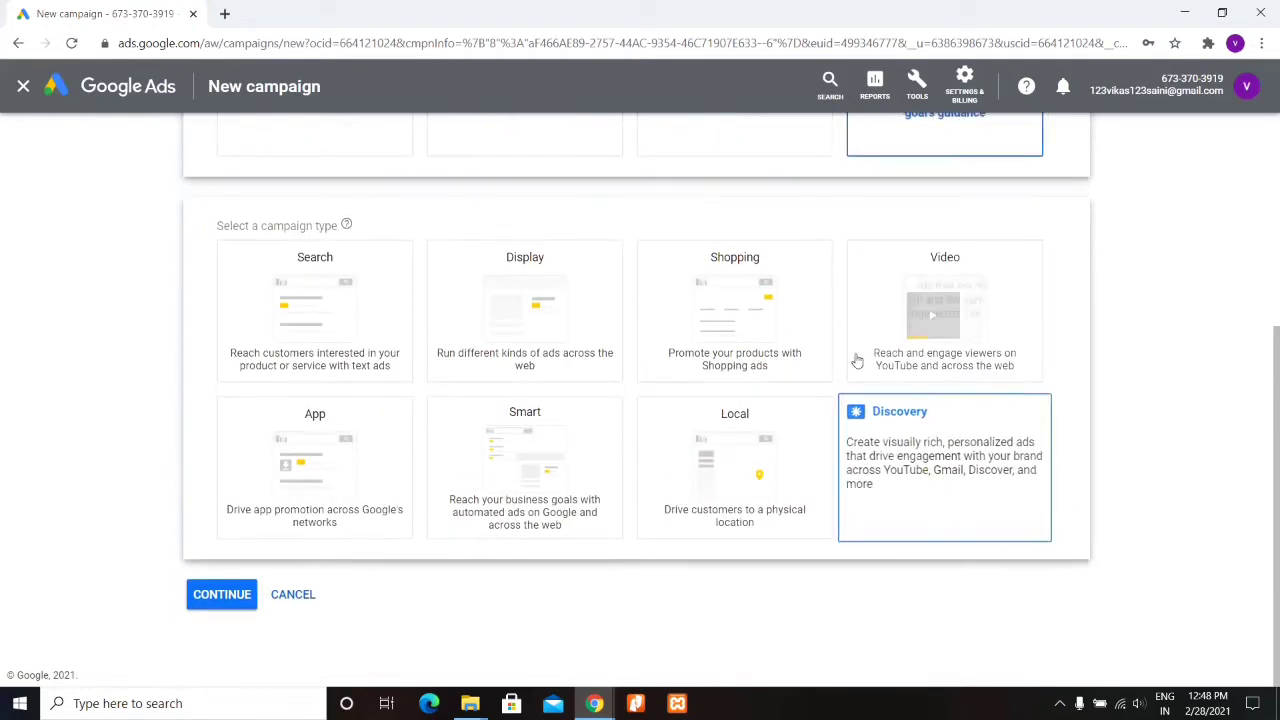
pyautogui.click(560, 458)
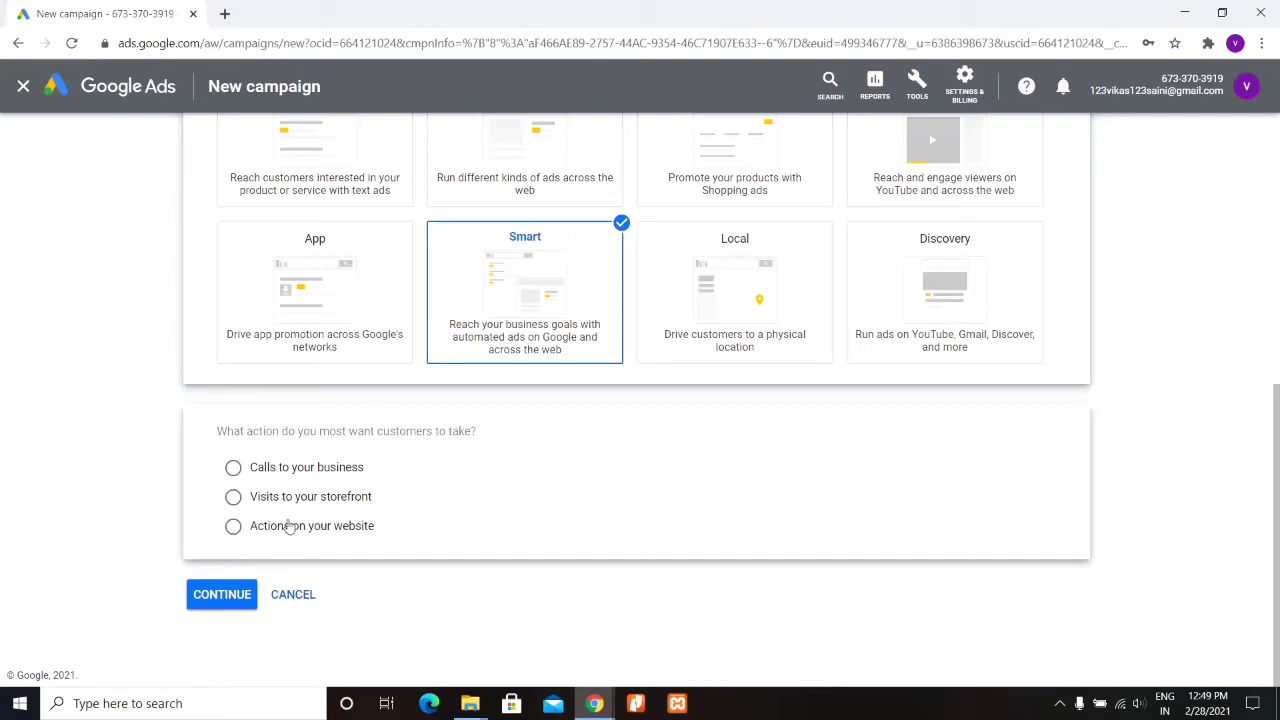
pyautogui.click(217, 604)
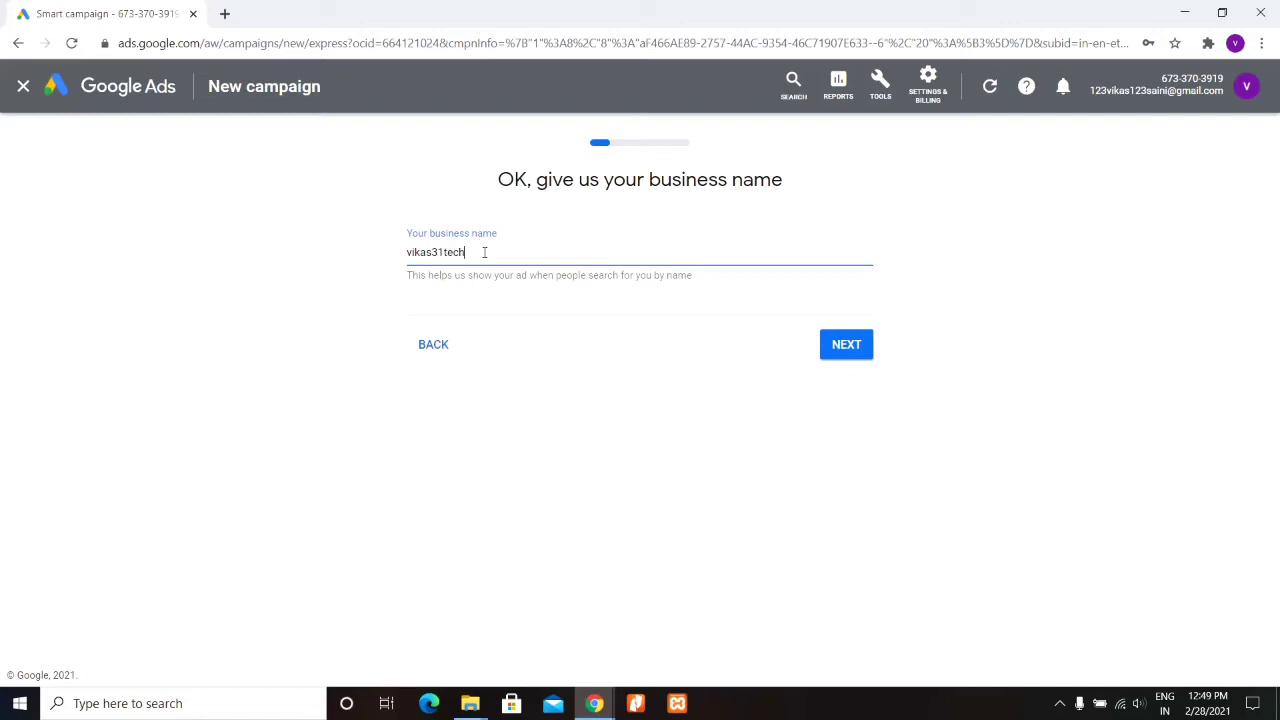
# Submit vikas31tech as the business name and paste the YouTube channel link as the website people reach from the ad.
pyautogui.click(845, 336)
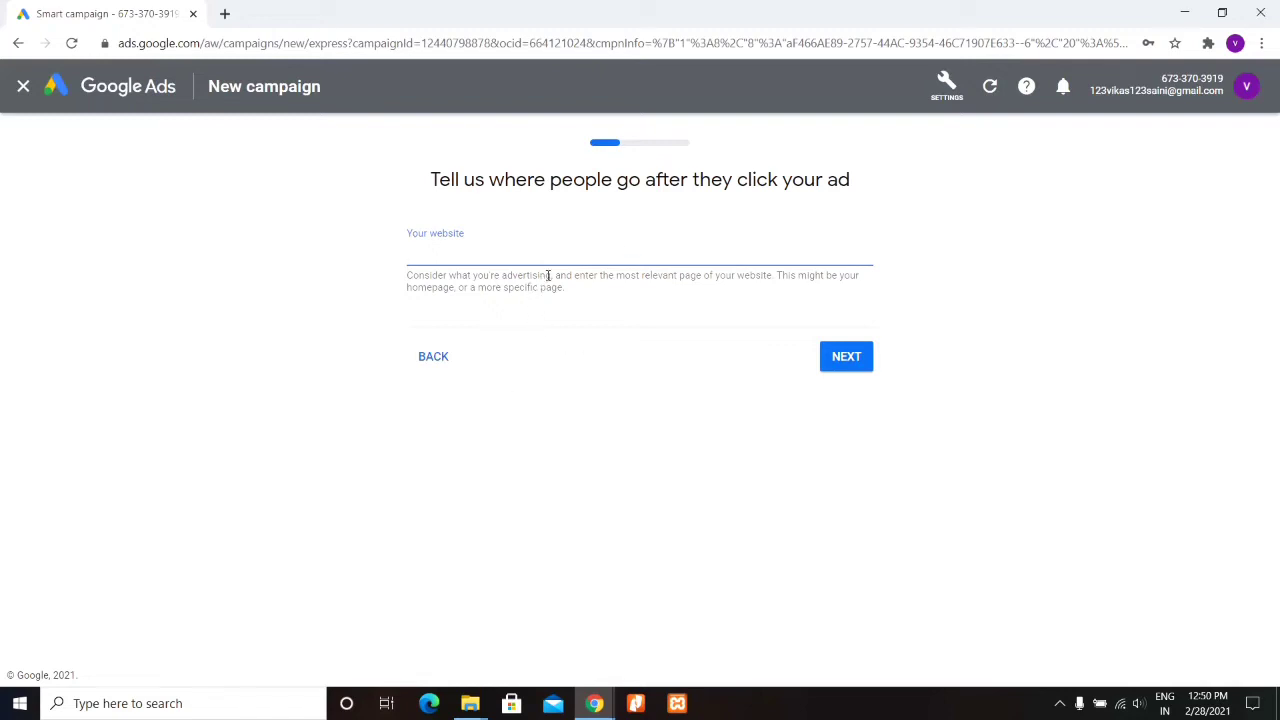
pyautogui.rightClick(505, 249)
pyautogui.click(571, 386)
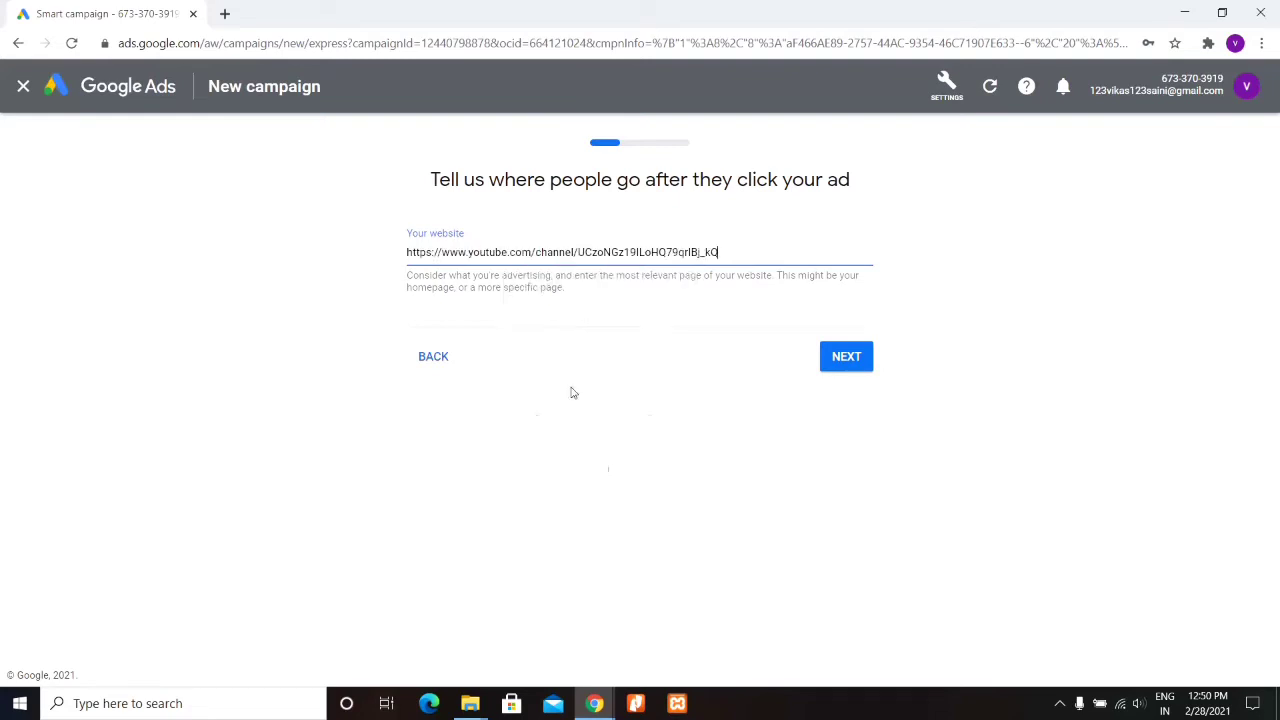
pyautogui.click(846, 357)
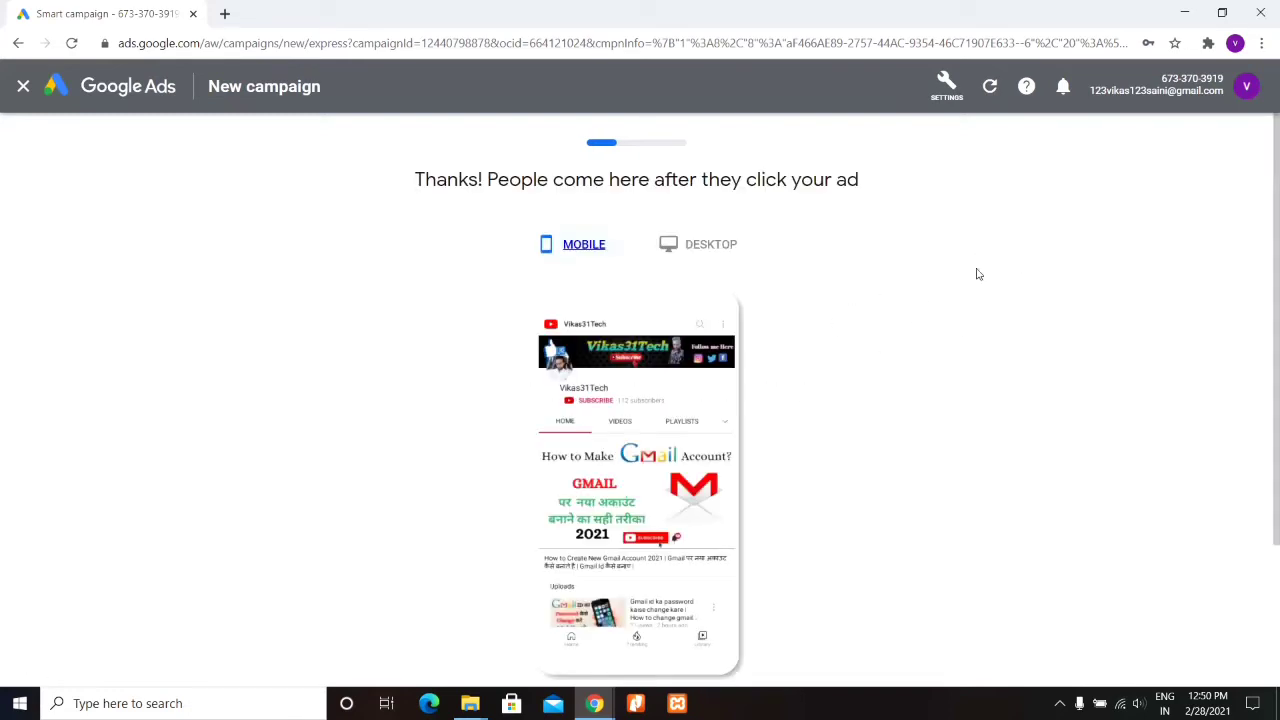
# Review the landing page preview in its mobile and desktop versions and proceed to writing the ad.
pyautogui.scroll(-2, 1016, 318)
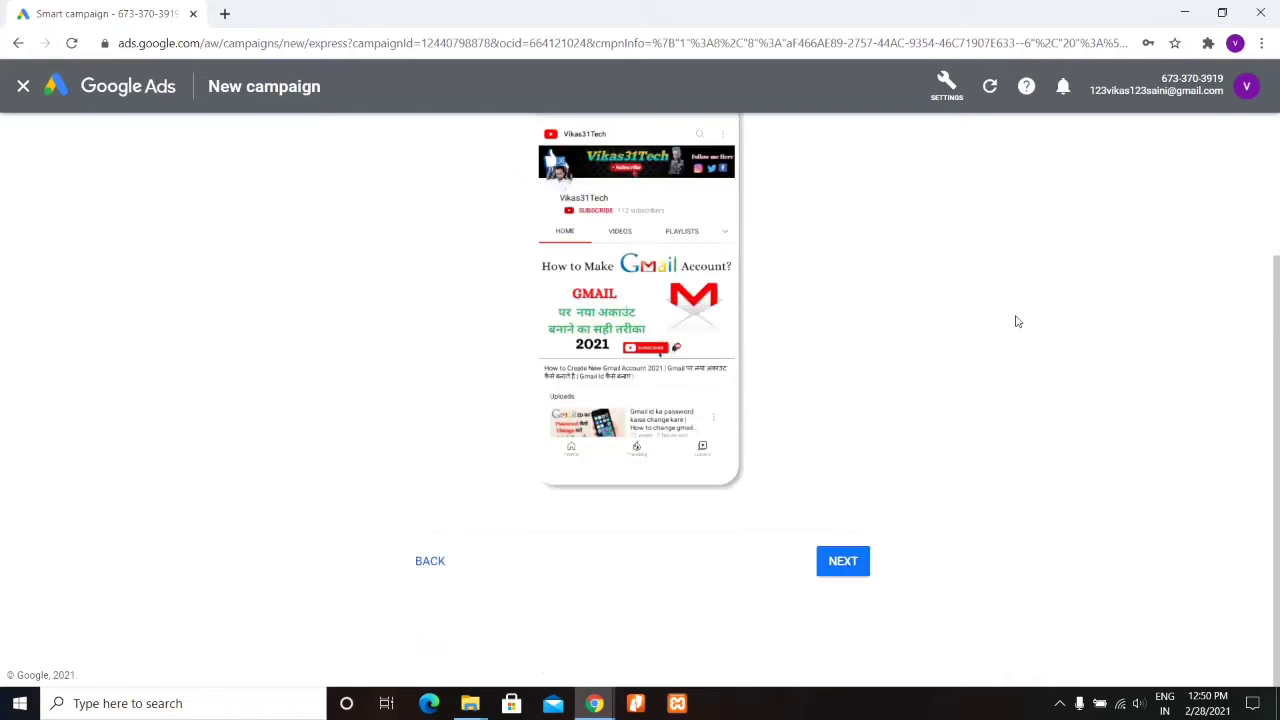
pyautogui.scroll(2, 1018, 321)
pyautogui.scroll(-2, 1016, 324)
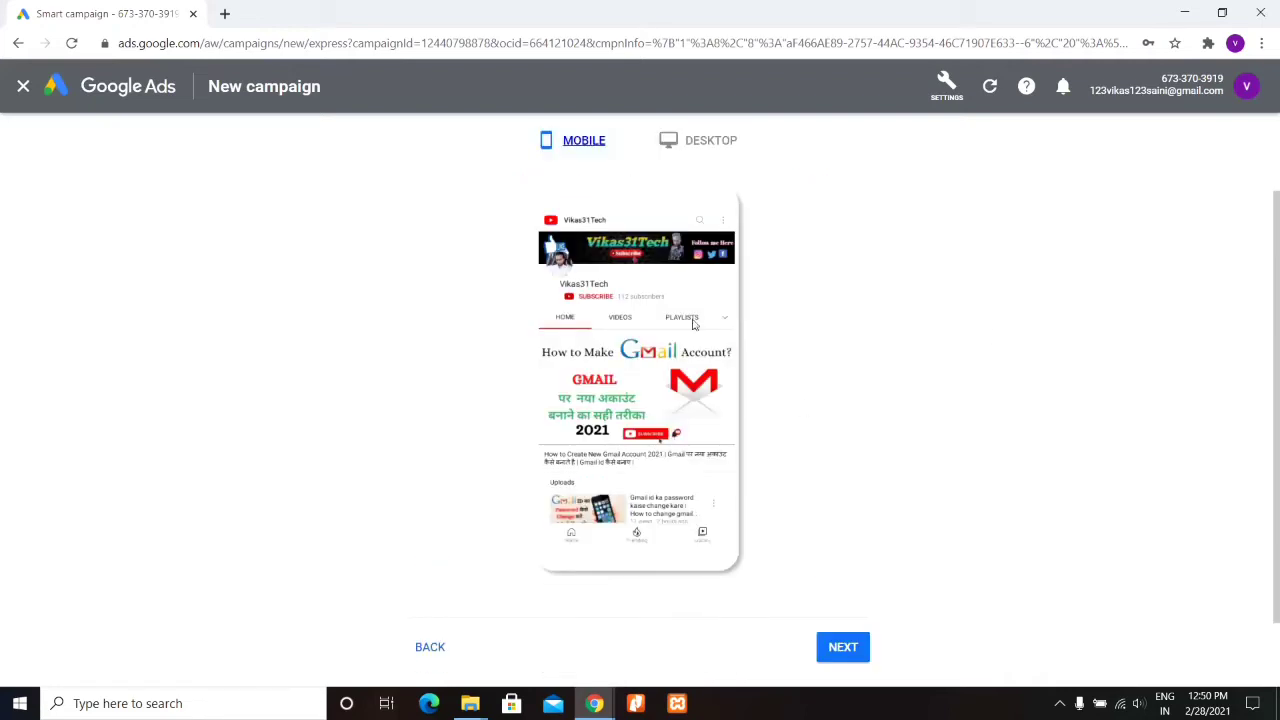
pyautogui.click(684, 140)
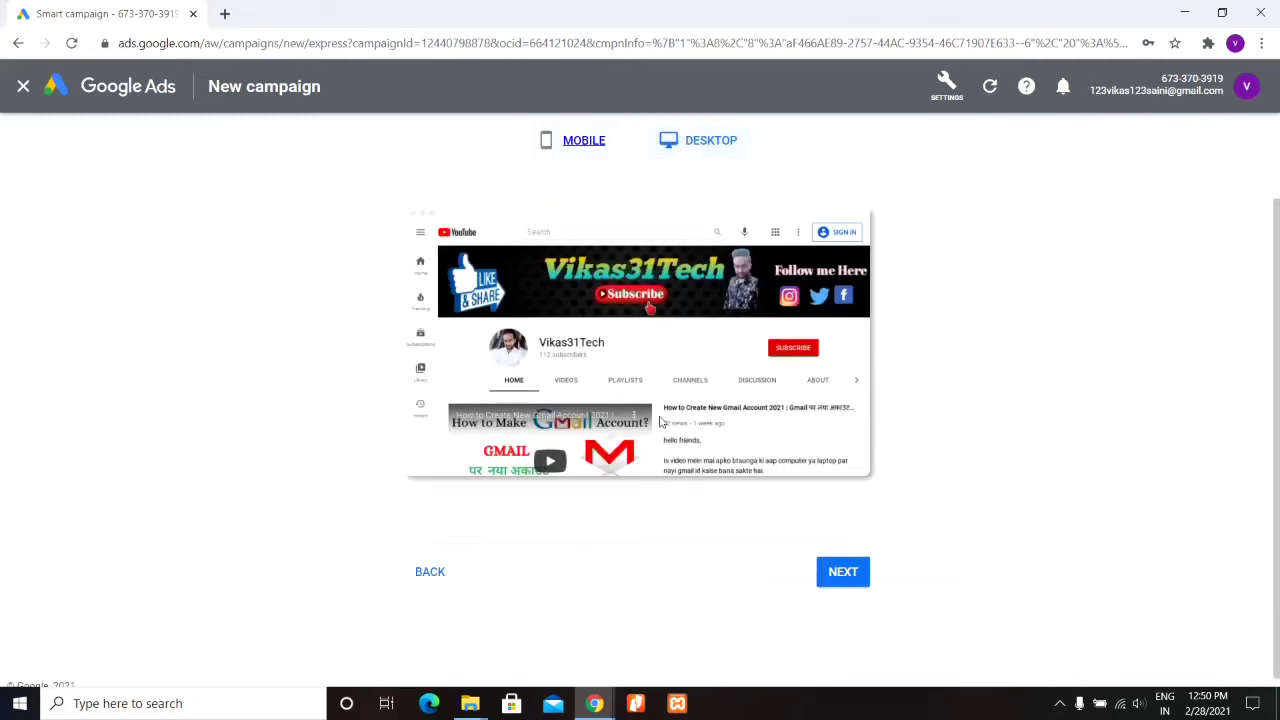
pyautogui.click(840, 572)
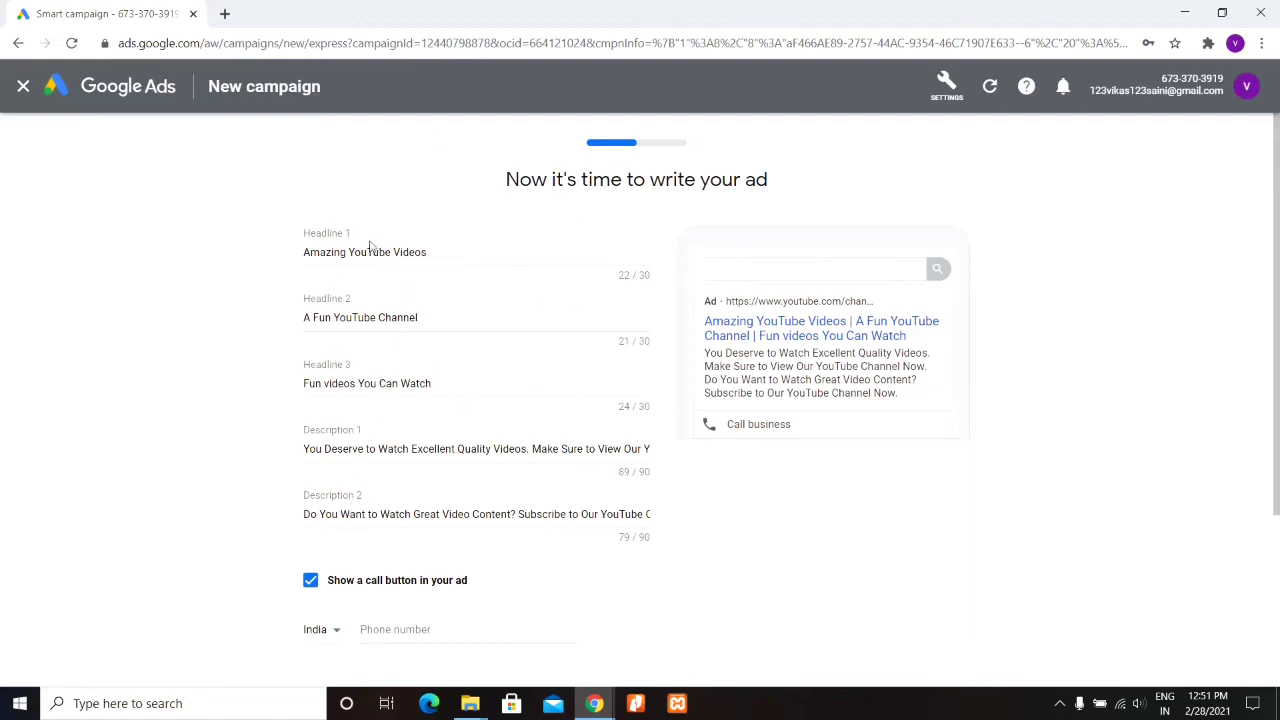
# Check the suggestions for Headline 1 and change Headline 2 to "Tech YouTube Channel".
pyautogui.click(437, 254)
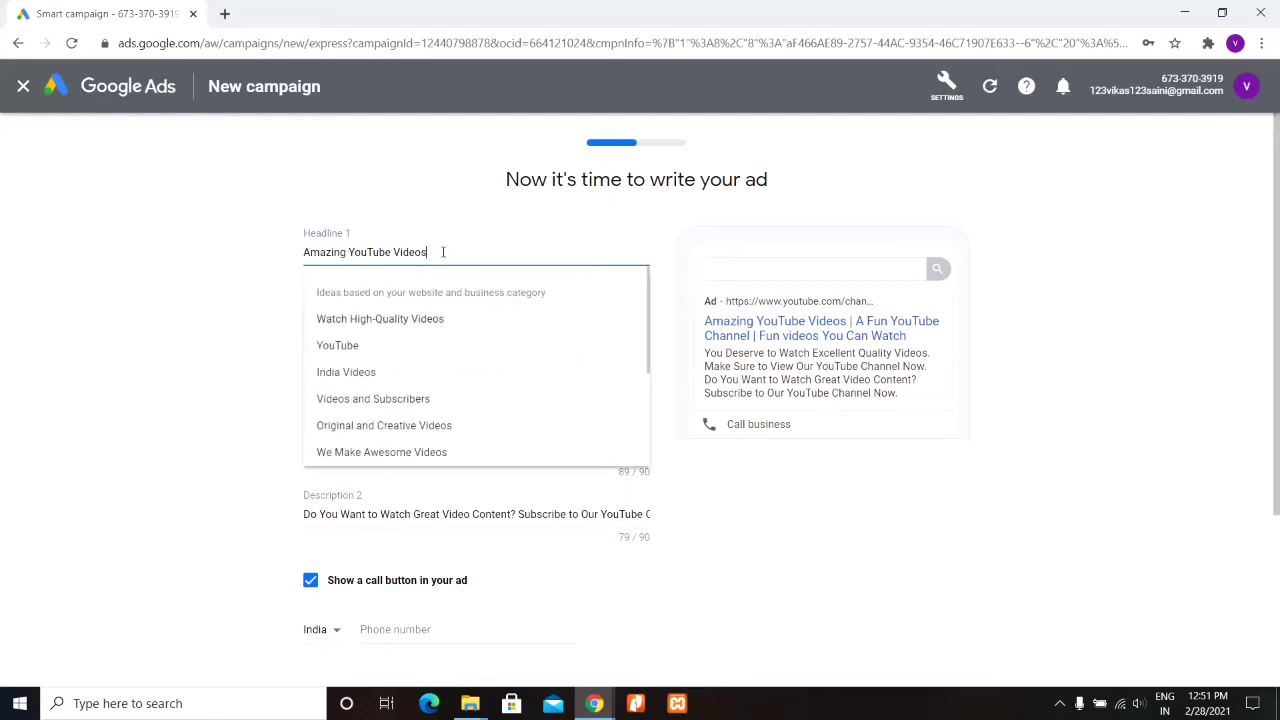
pyautogui.click(241, 347)
pyautogui.click(432, 316)
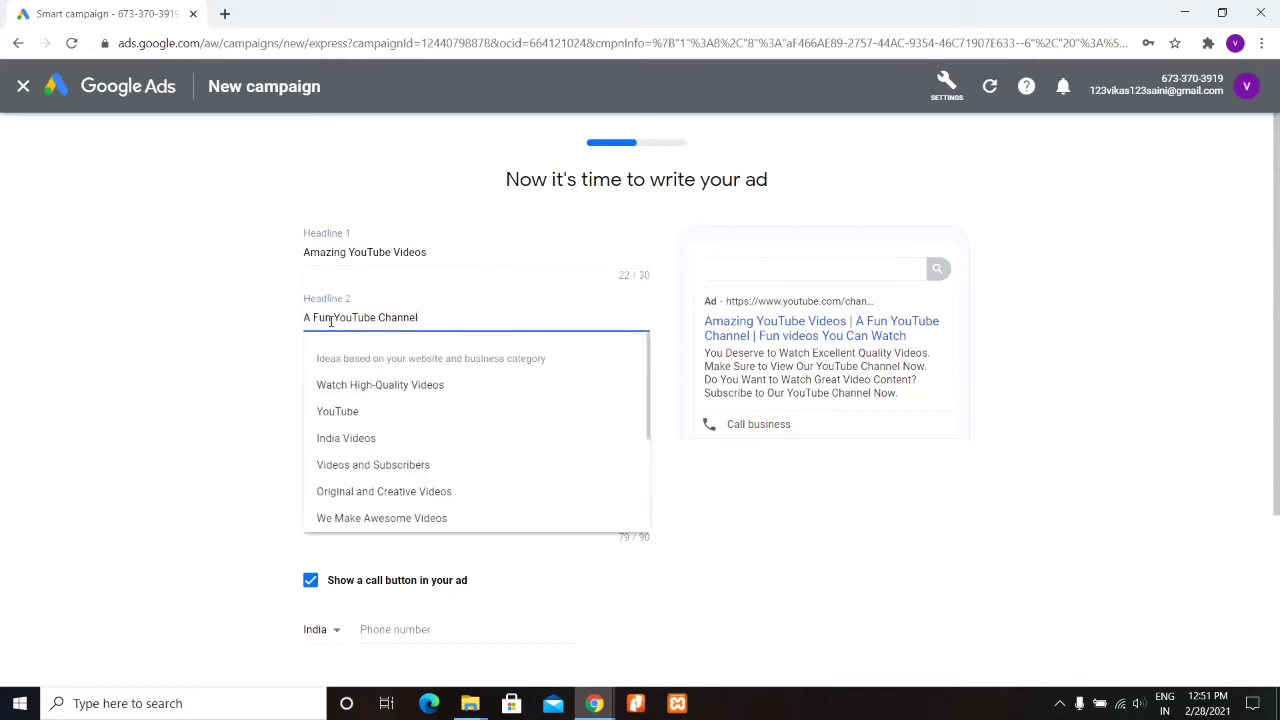
pyautogui.press('BackSpace')
pyautogui.press('BackSpace')
pyautogui.press('BackSpace')
pyautogui.press('BackSpace')
pyautogui.press('BackSpace')
pyautogui.press('BackSpace')
pyautogui.write('tech')
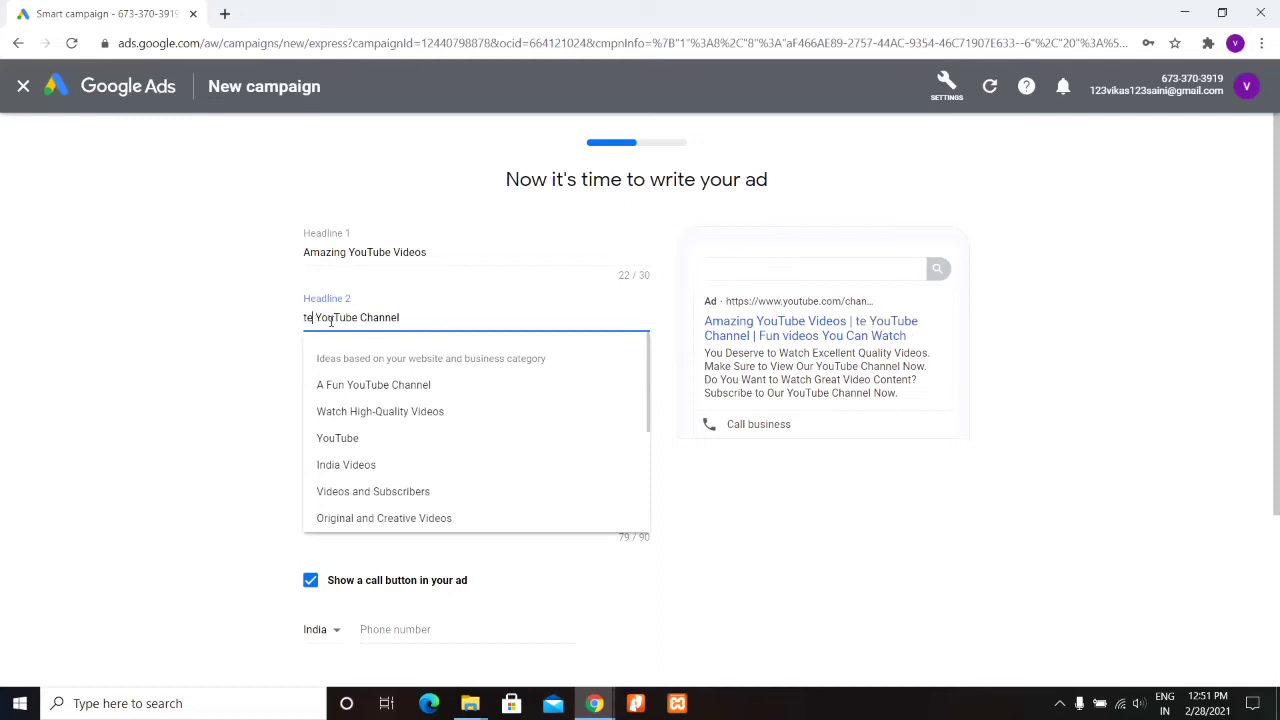
pyautogui.click(309, 317)
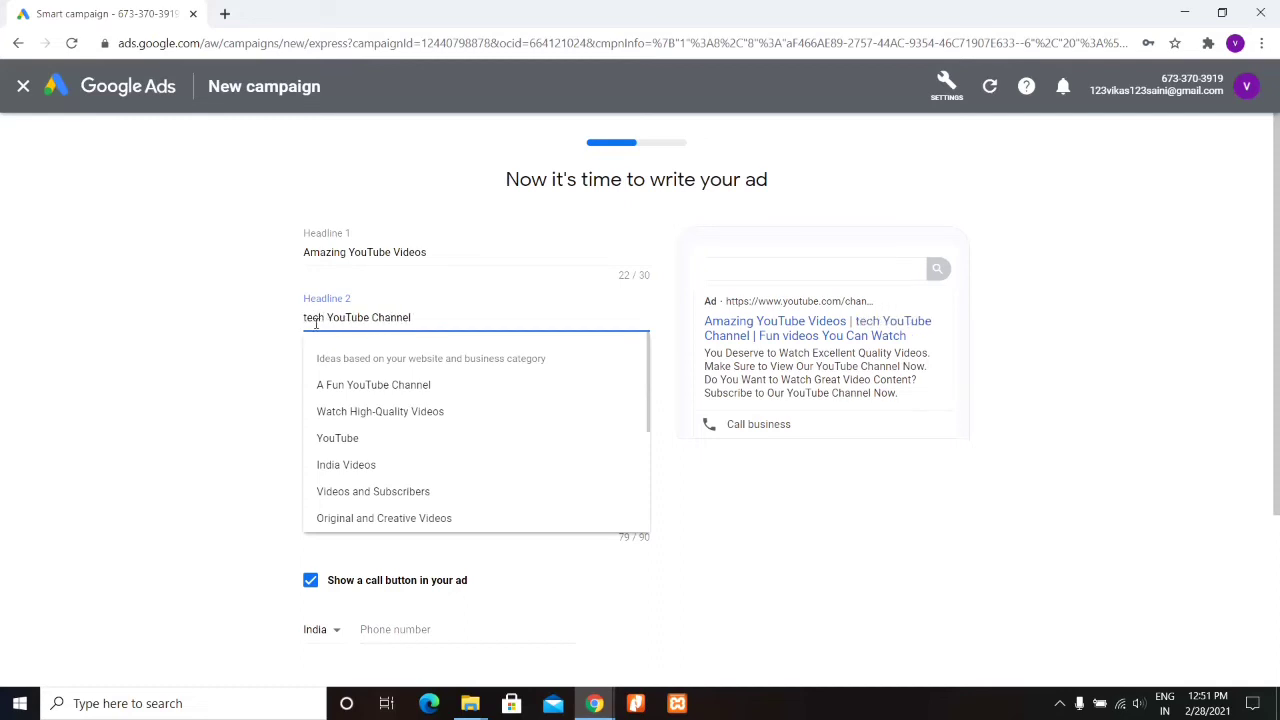
pyautogui.press('BackSpace')
pyautogui.write('T')
pyautogui.click(254, 371)
# Replace Headline 3 with the suggestion "Watch High-Quality Videos" and extend it to "Watch High-Quality Tech Videos".
pyautogui.click(347, 383)
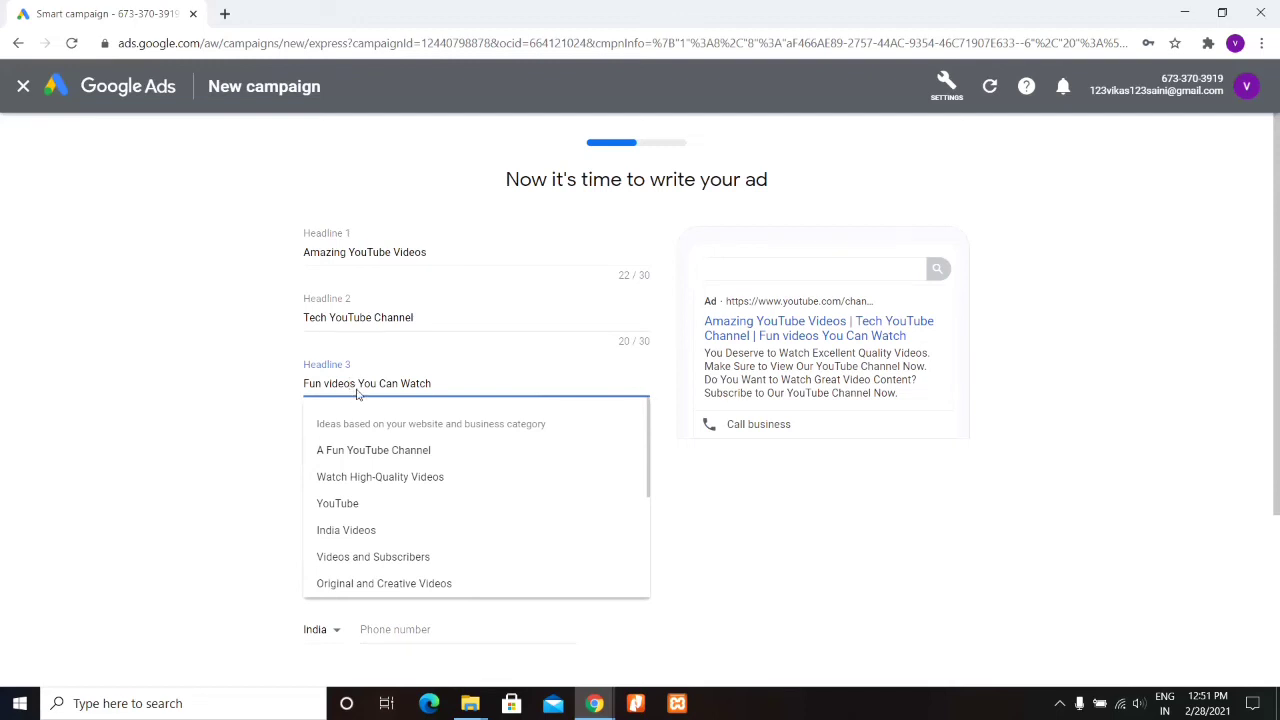
pyautogui.click(394, 477)
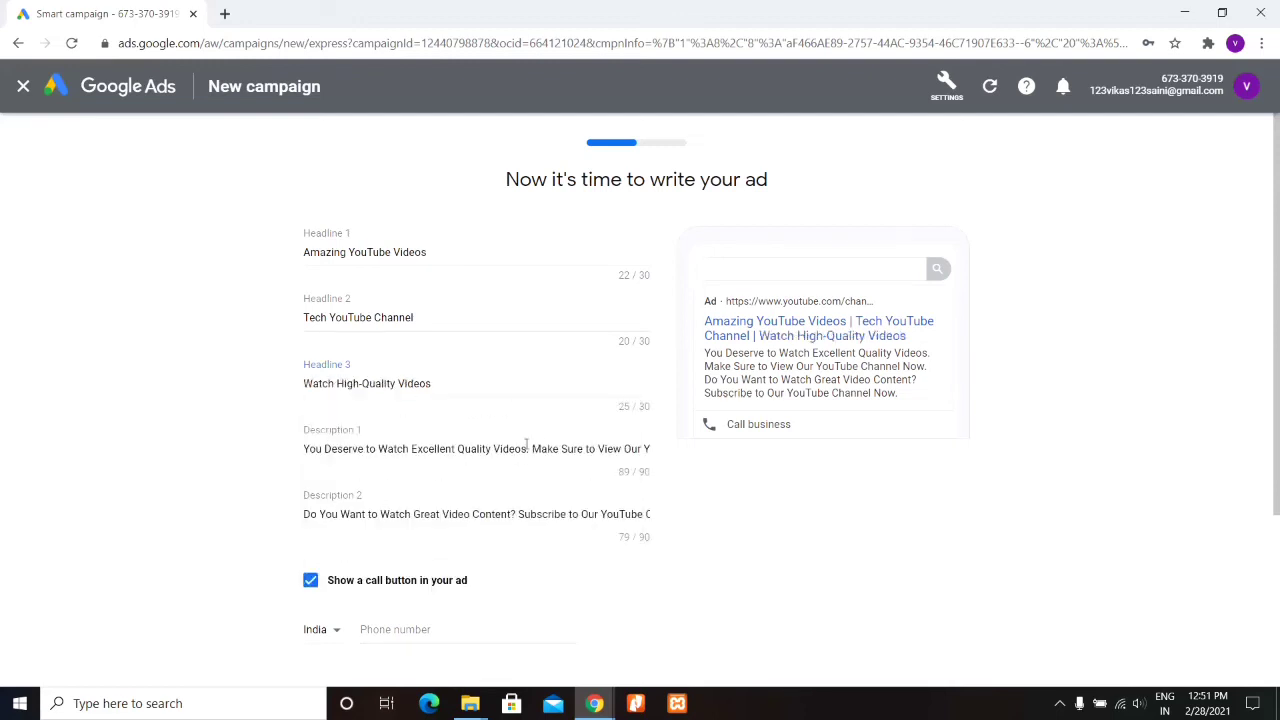
pyautogui.click(399, 384)
pyautogui.write('Tech')
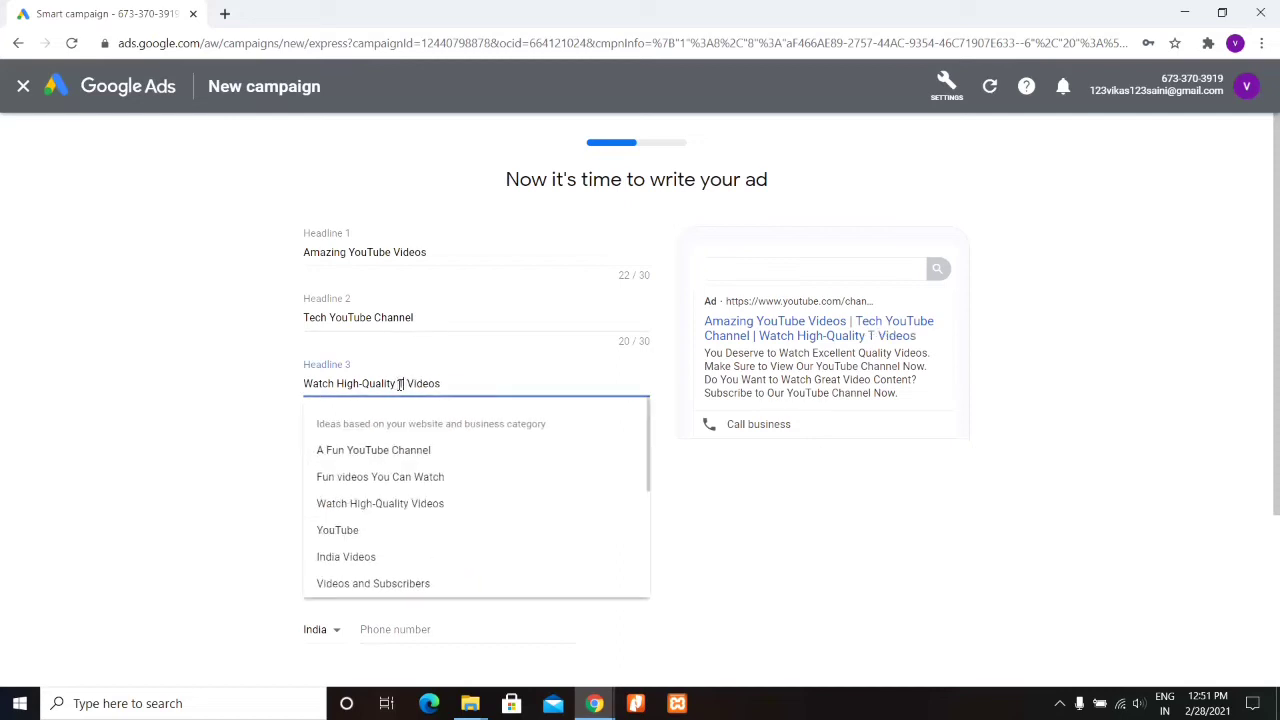
pyautogui.click(200, 381)
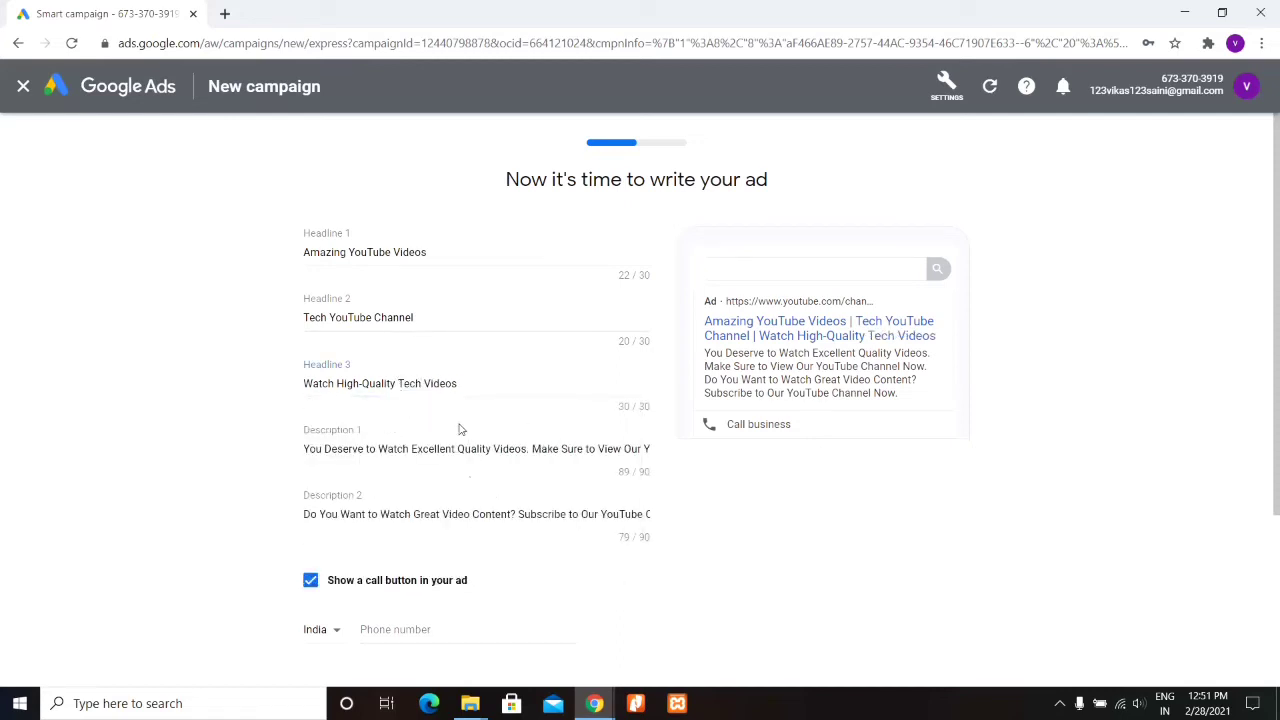
# Enter the business phone number for the ad's call button and proceed to the keyword themes.
pyautogui.scroll(-1, 460, 410)
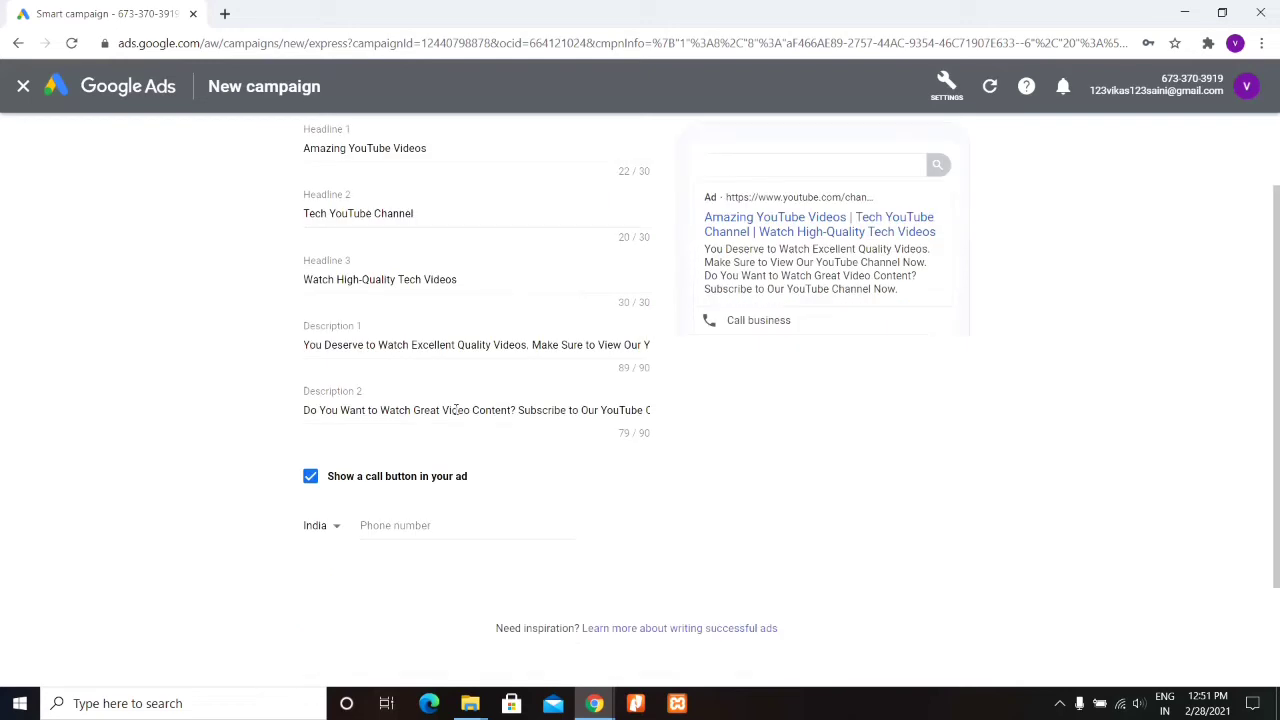
pyautogui.click(428, 522)
pyautogui.hotkey('ctrl', 'v')
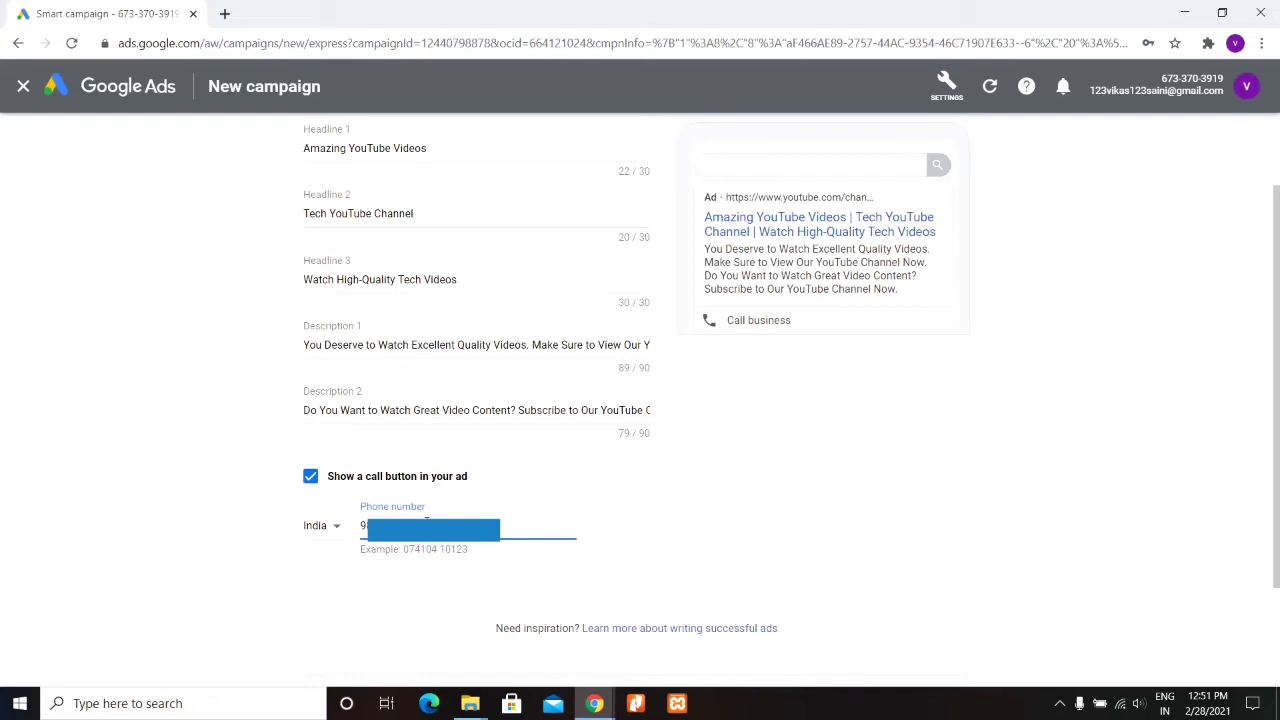
pyautogui.scroll(1, 426, 520)
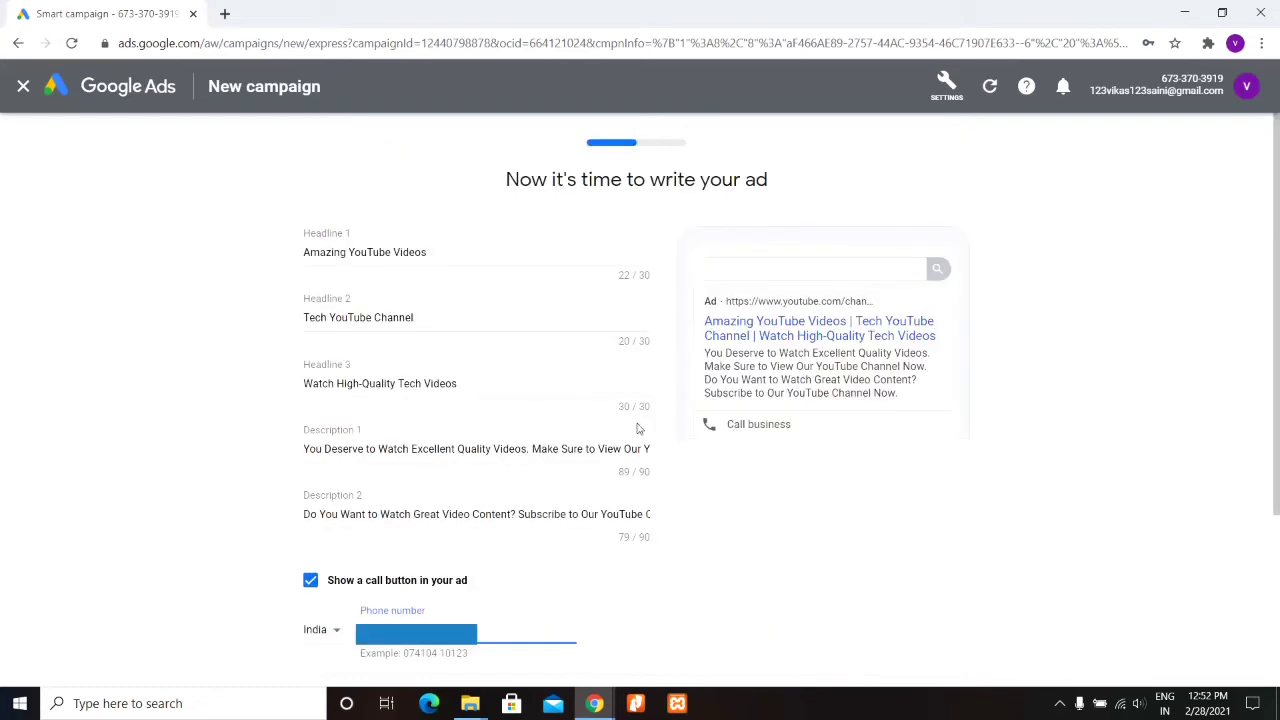
pyautogui.scroll(-3, 682, 310)
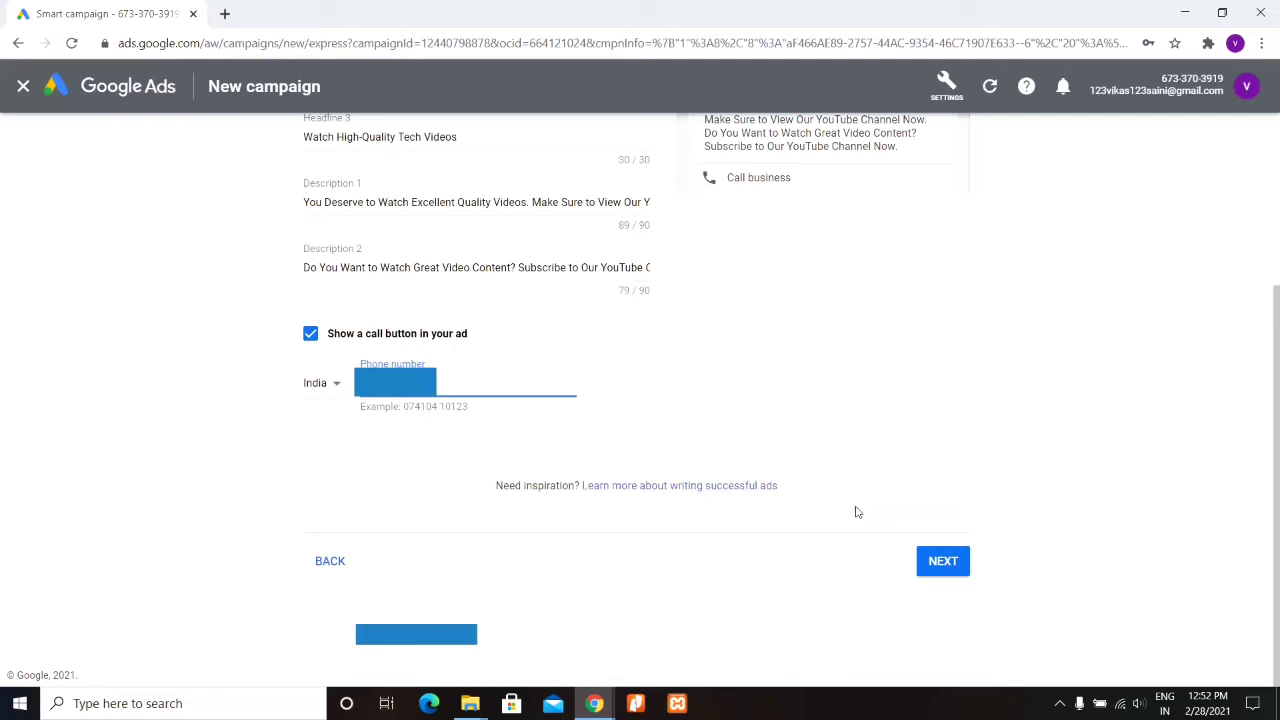
pyautogui.click(943, 563)
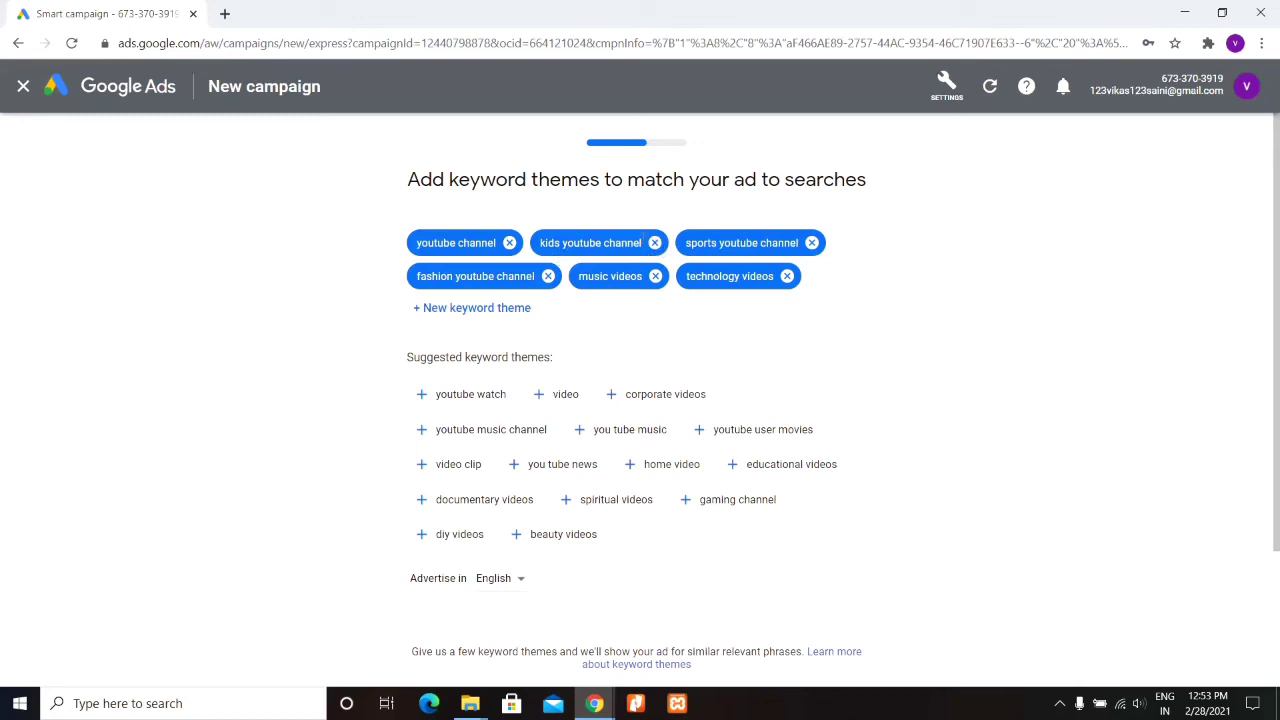
# Remove the keyword themes kids youtube channel, sports youtube channel, fashion youtube channel and music videos.
pyautogui.click(656, 243)
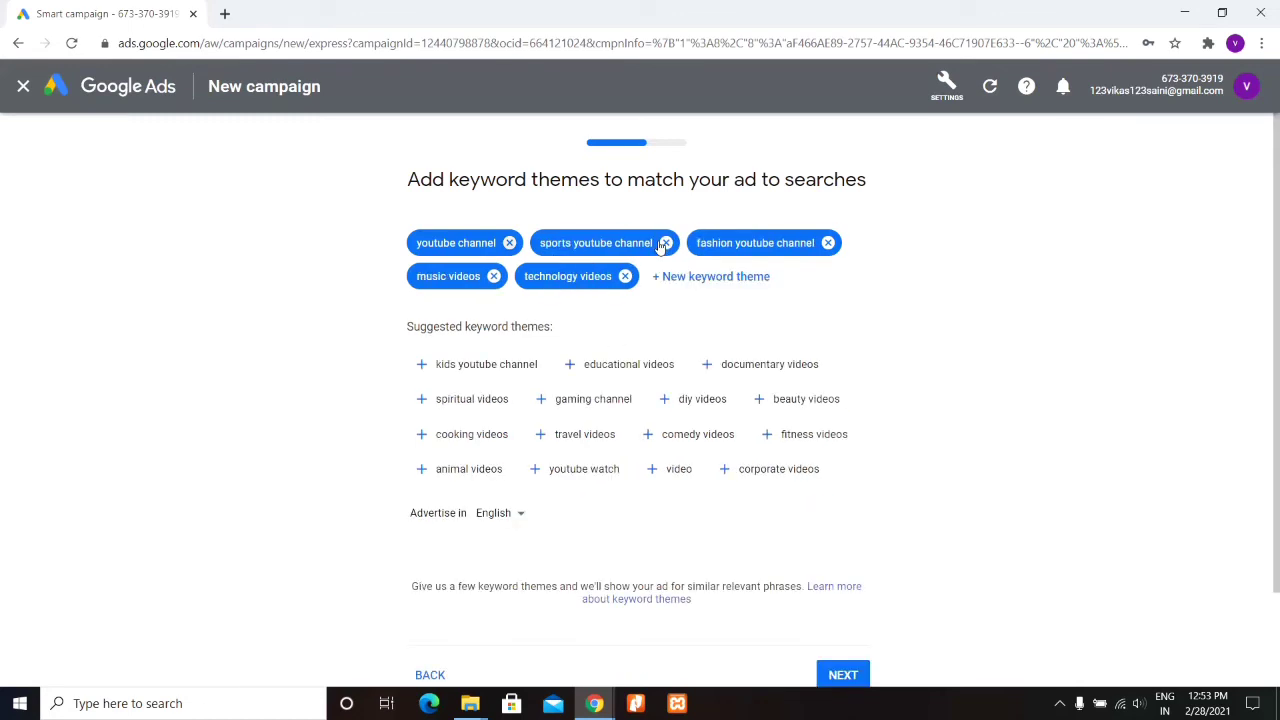
pyautogui.click(665, 243)
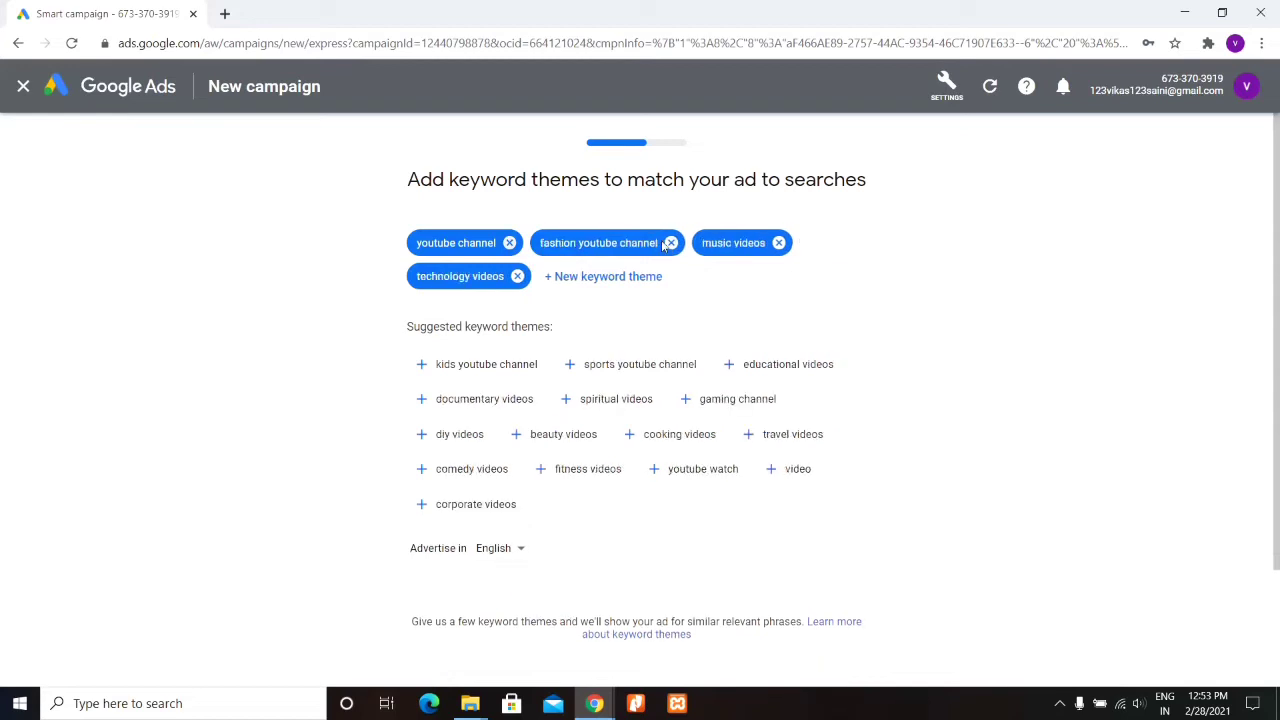
pyautogui.click(669, 244)
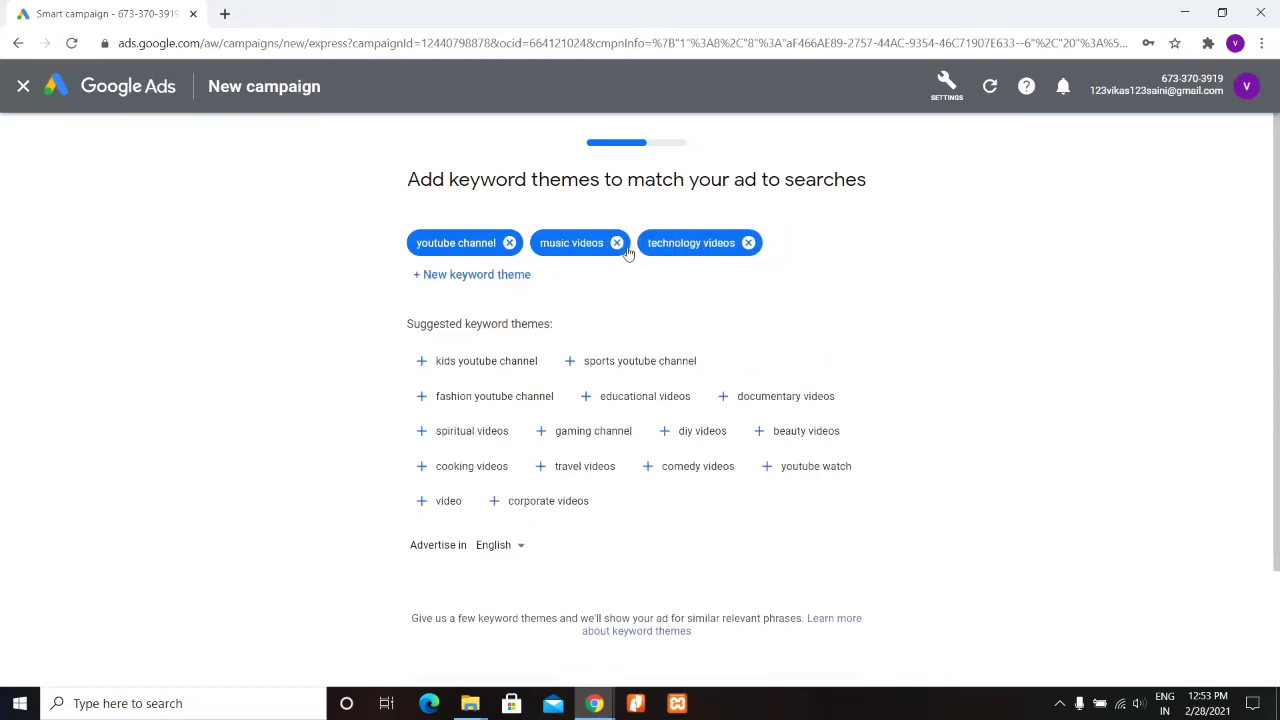
pyautogui.click(616, 243)
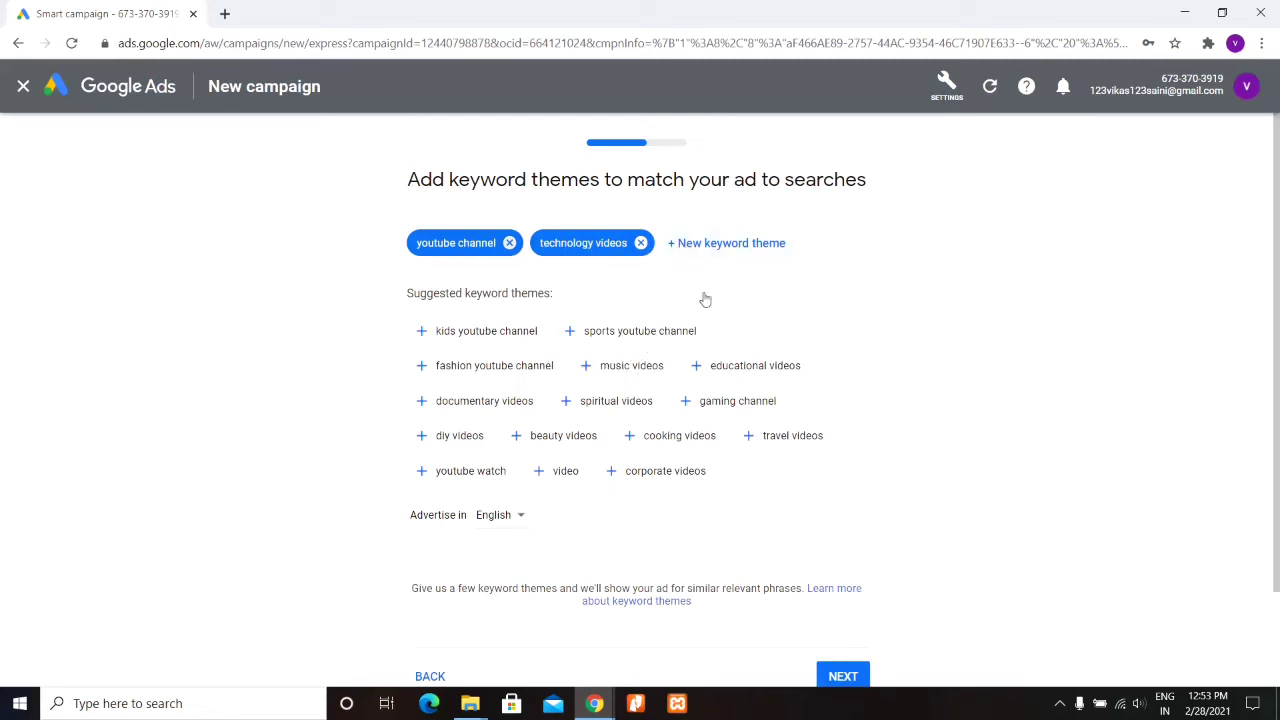
# Add the keyword themes "youtube watch" and "youtube techno channel", and proceed to the ad location settings.
pyautogui.click(500, 478)
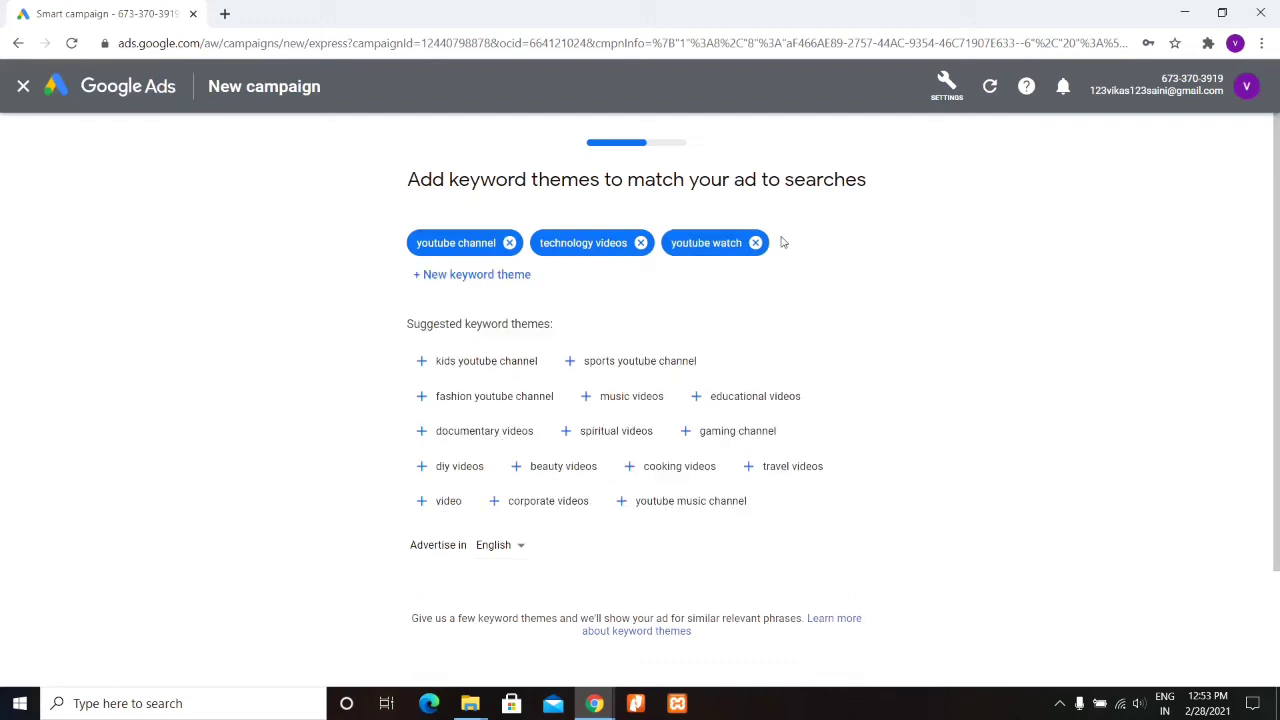
pyautogui.click(506, 275)
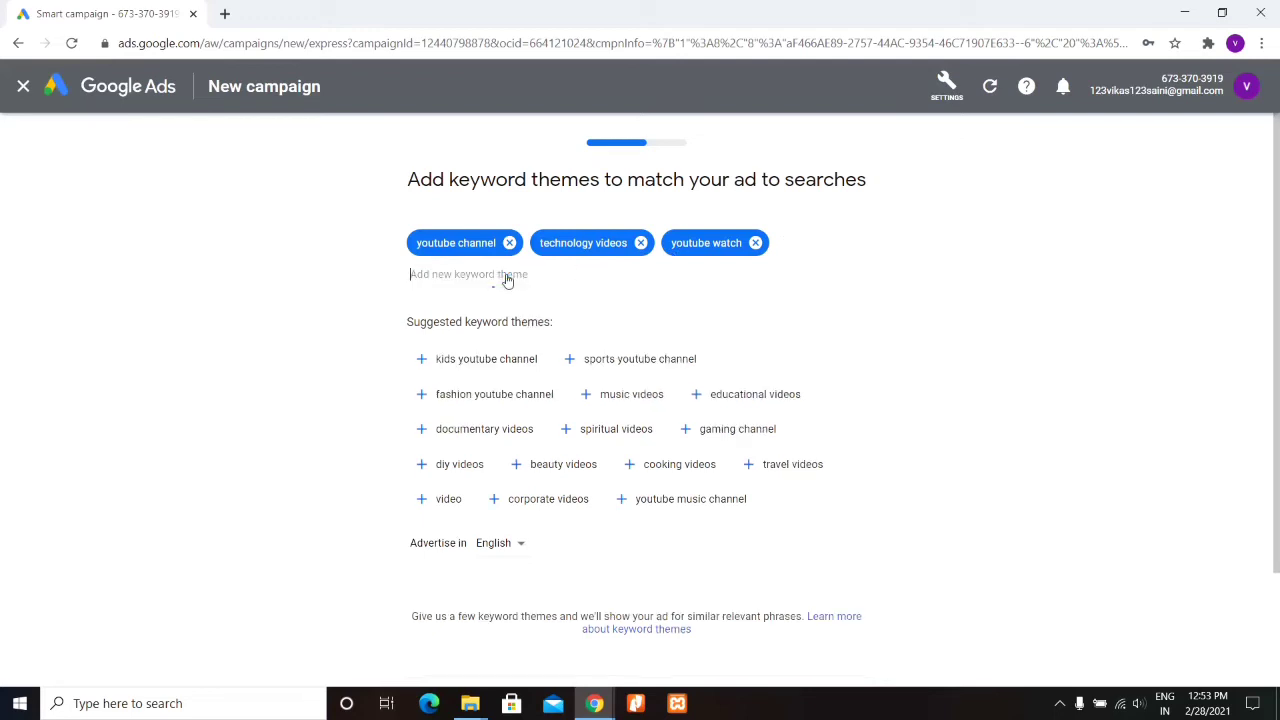
pyautogui.write('youtu')
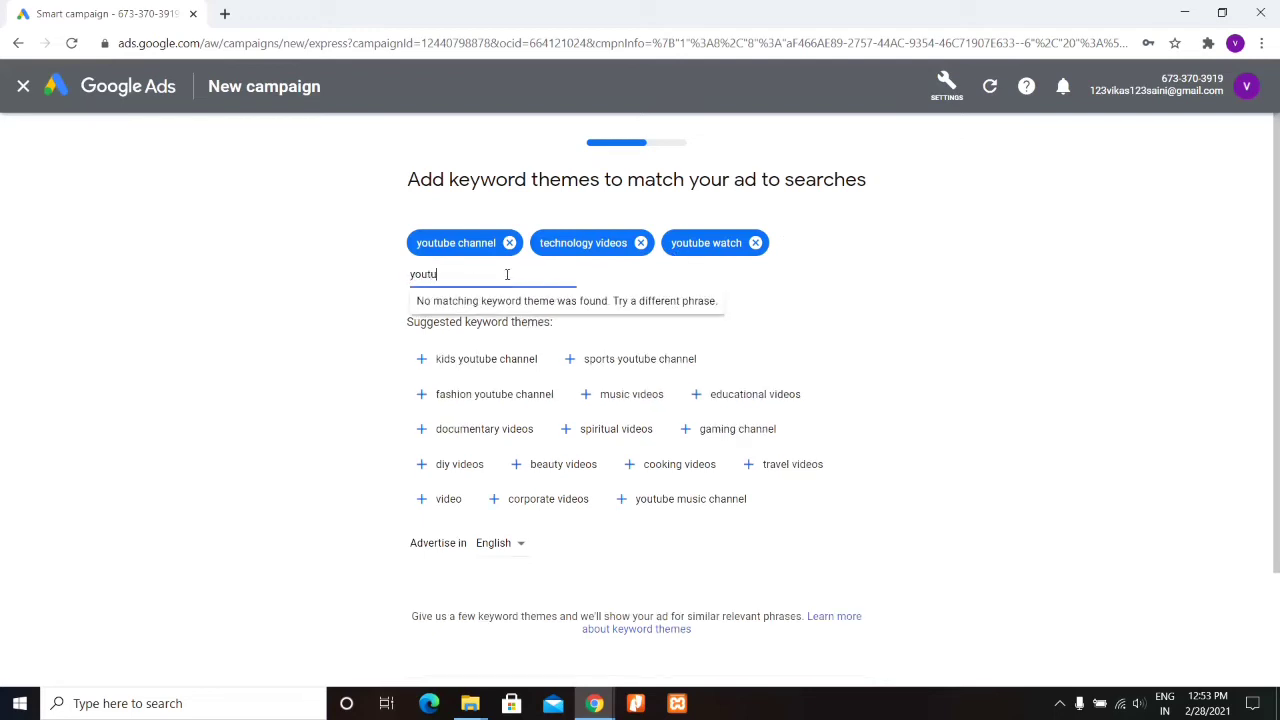
pyautogui.write('be')
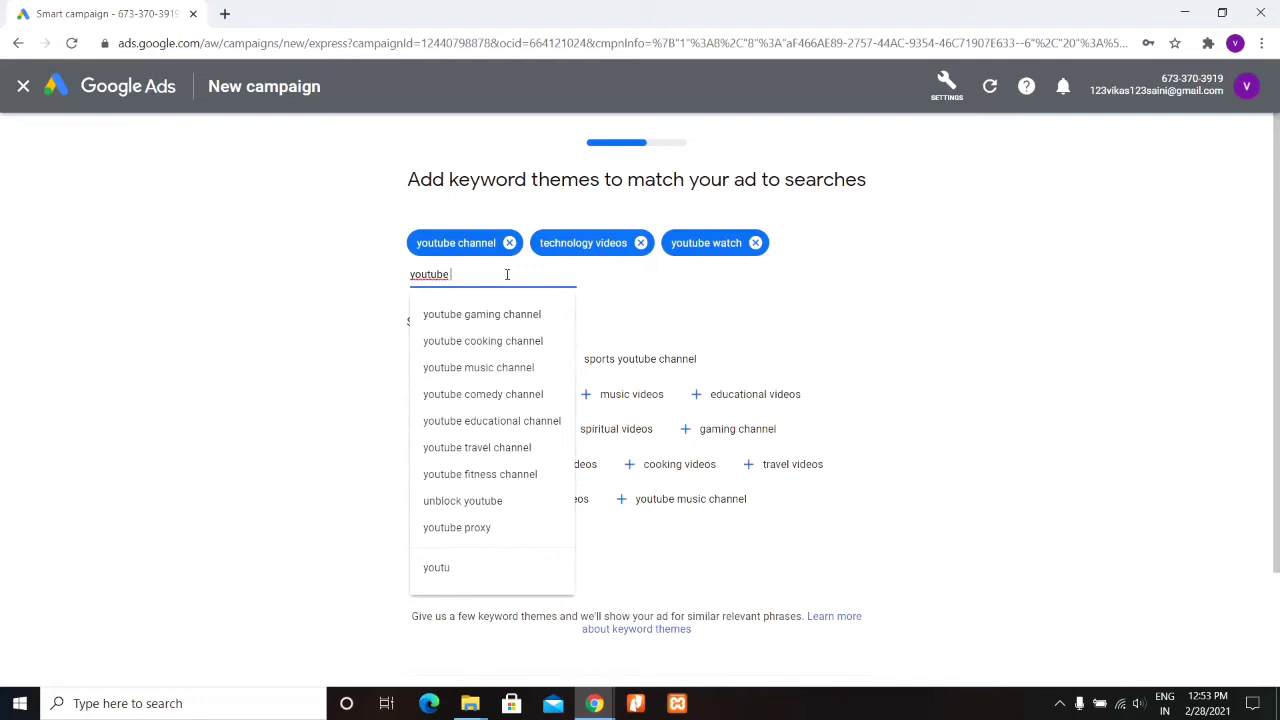
pyautogui.write(' channel')
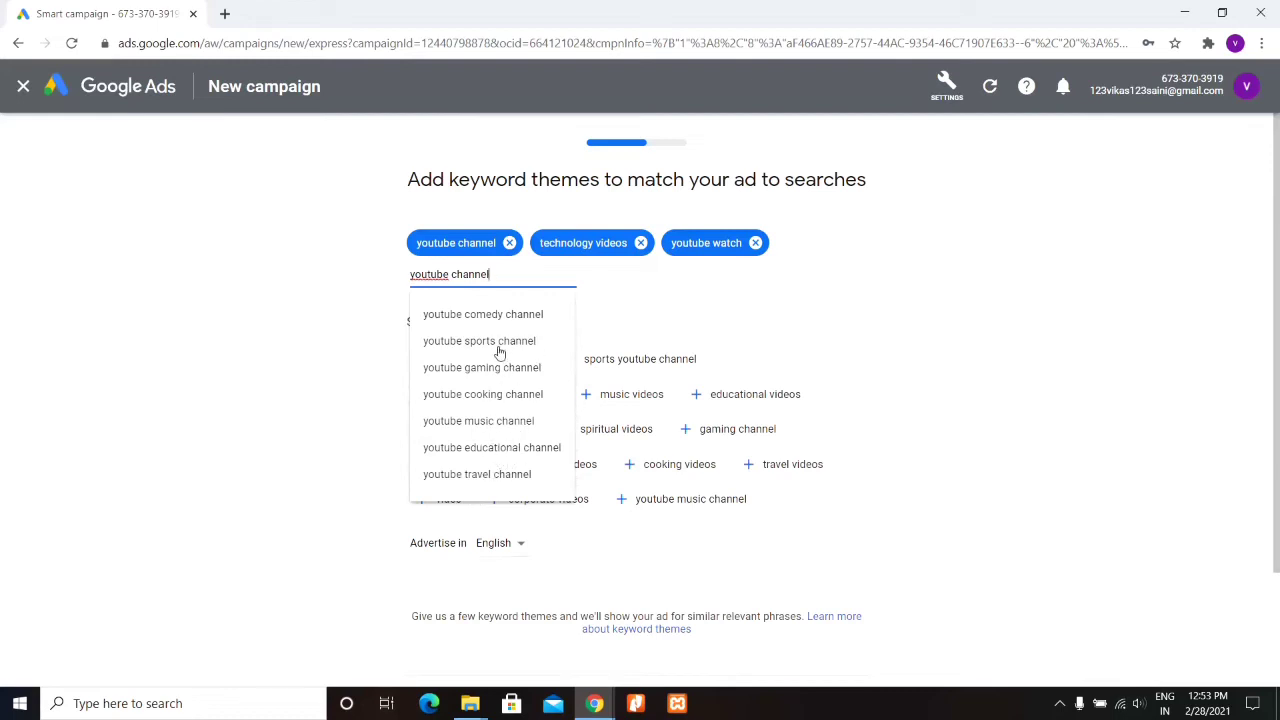
pyautogui.click(448, 273)
pyautogui.write('techno')
pyautogui.press('BackSpace')
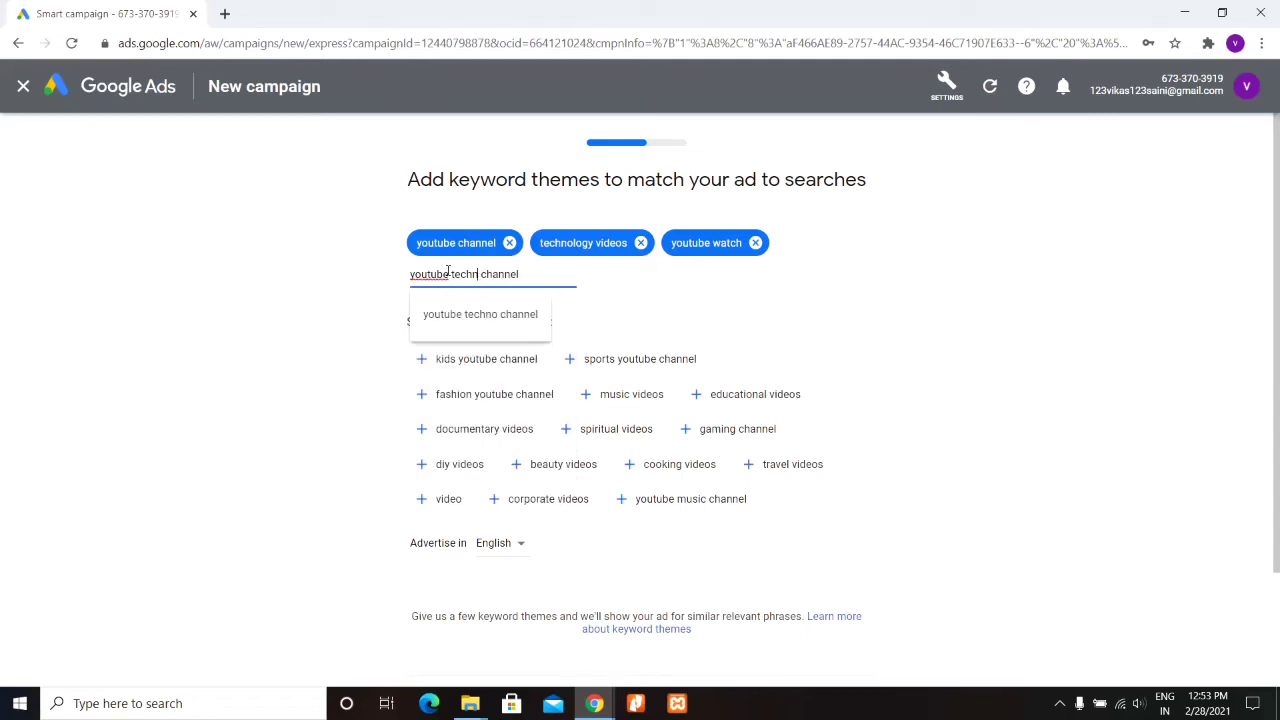
pyautogui.press('BackSpace')
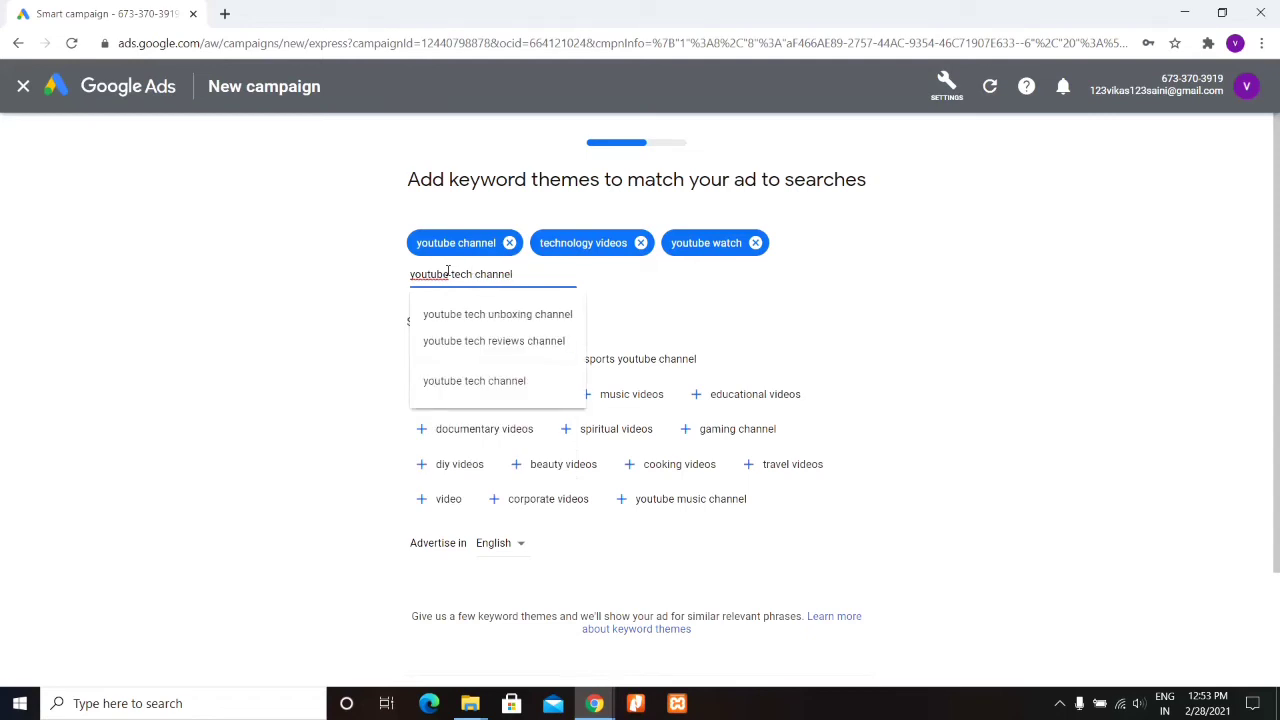
pyautogui.write('no')
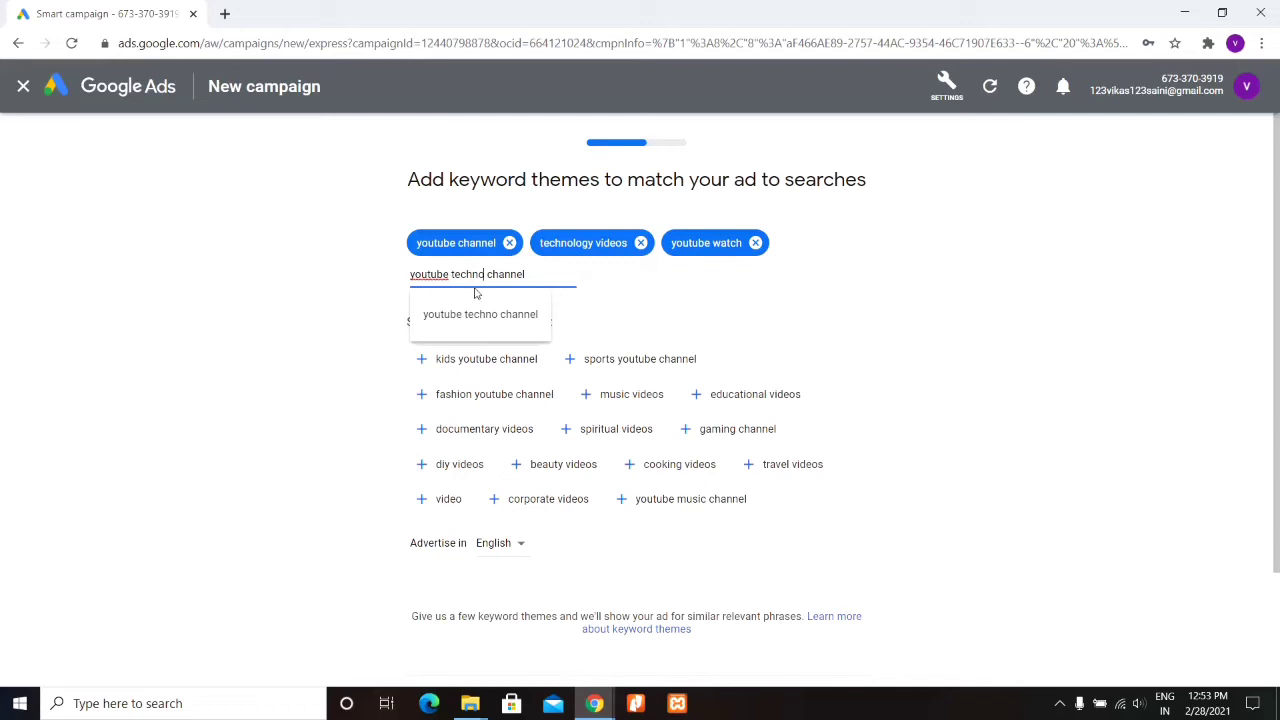
pyautogui.click(478, 312)
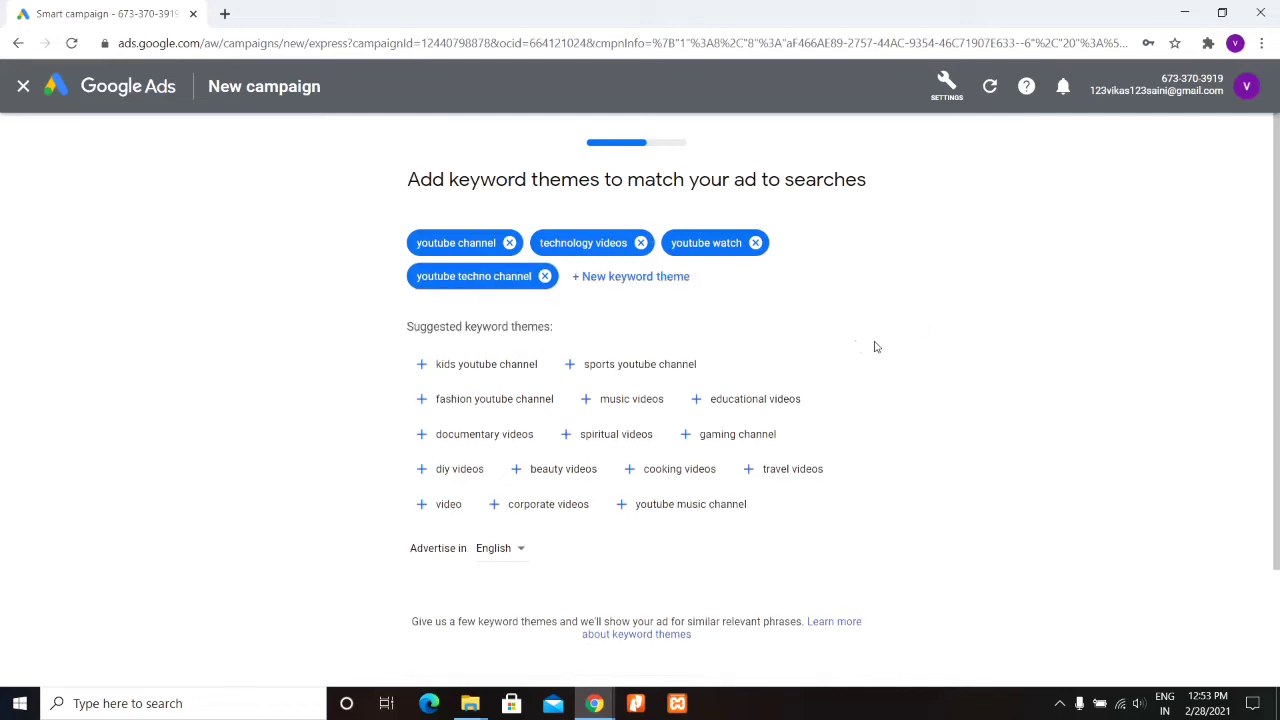
pyautogui.scroll(-2, 806, 430)
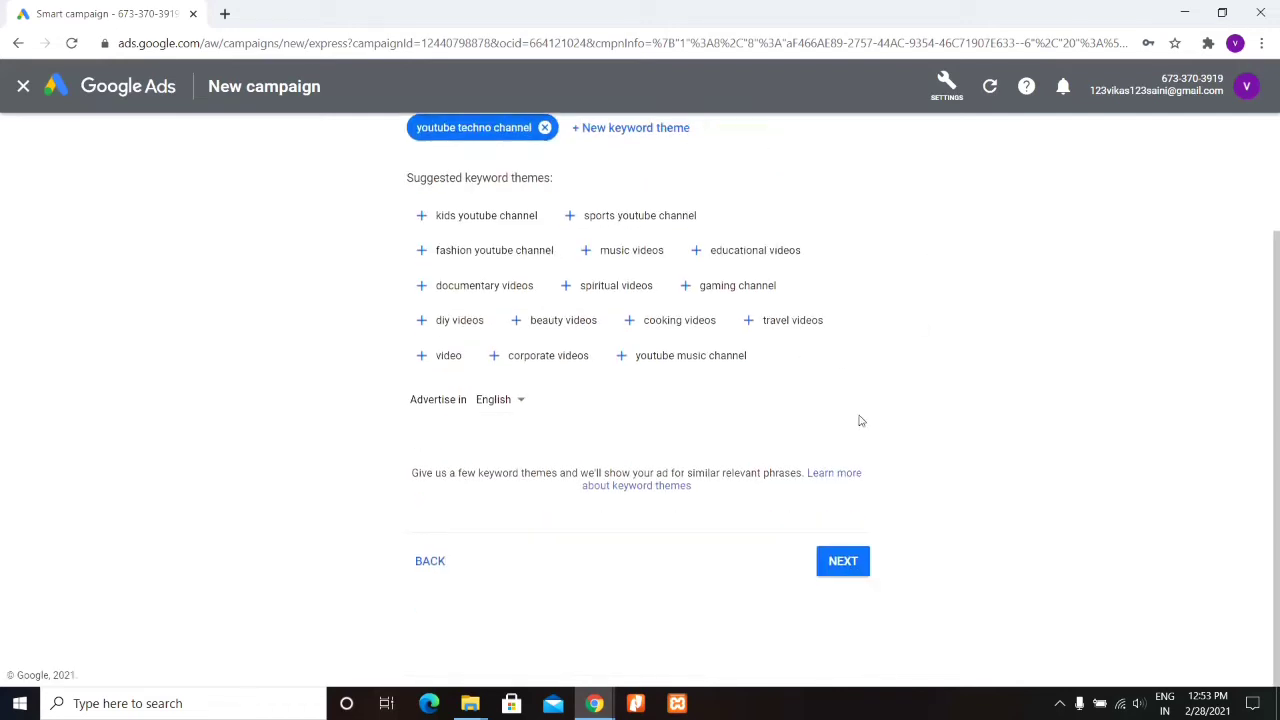
pyautogui.scroll(1, 860, 420)
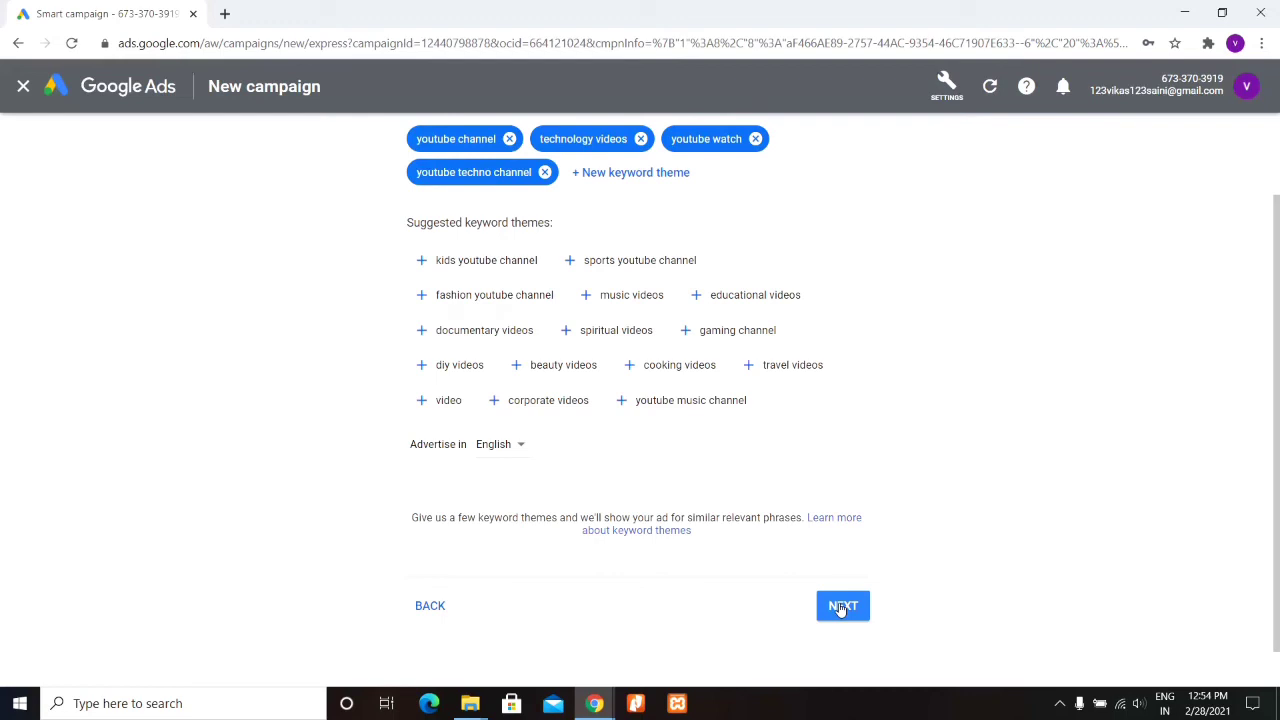
pyautogui.click(840, 602)
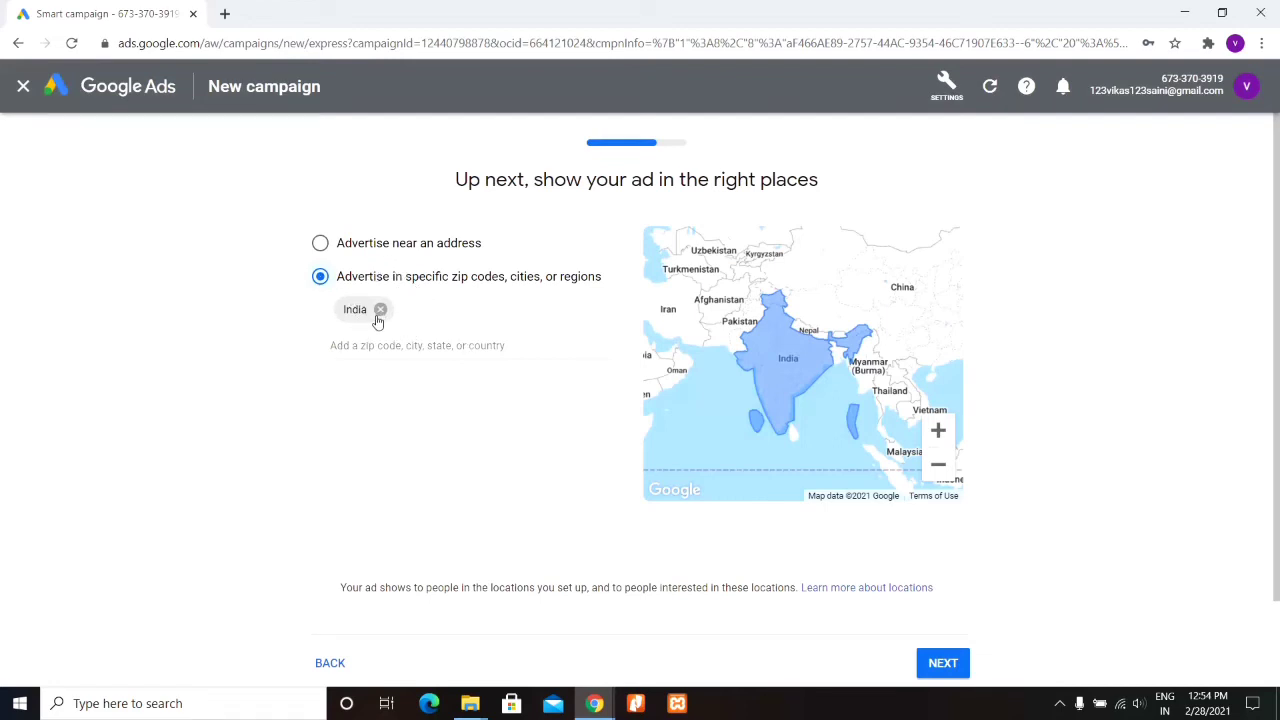
pyautogui.click(396, 350)
pyautogui.write('au')
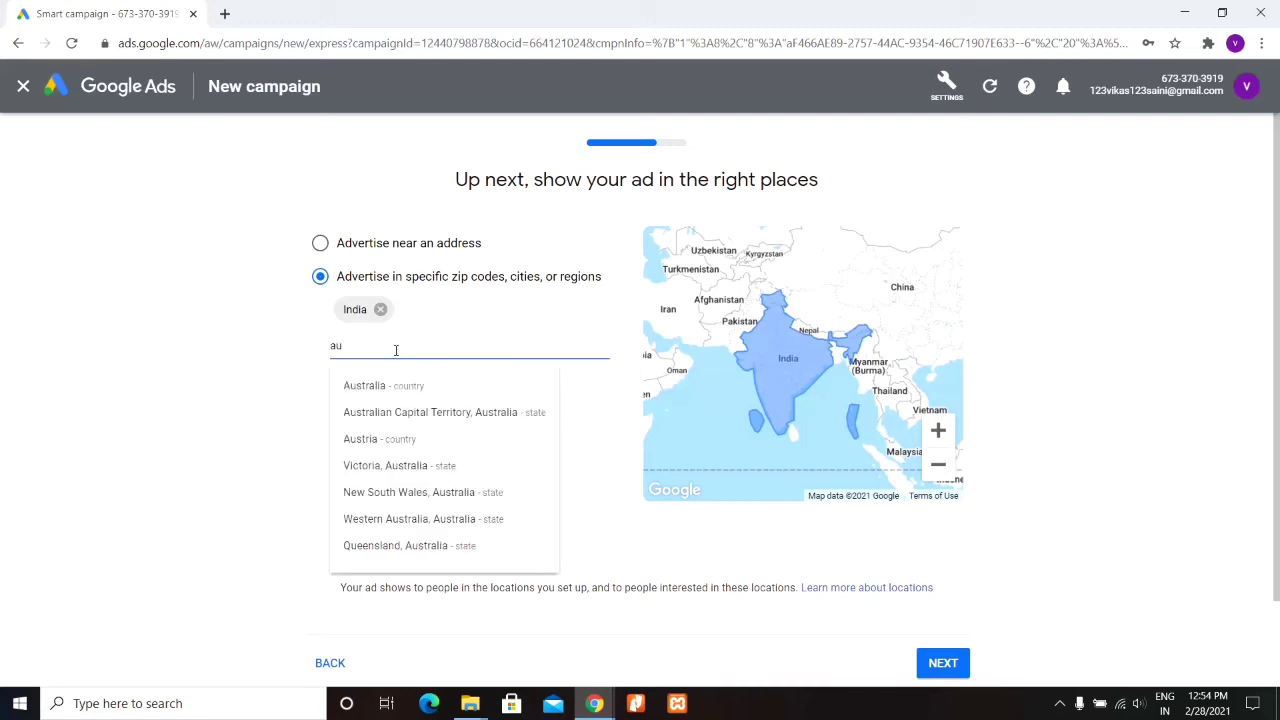
pyautogui.press('BackSpace')
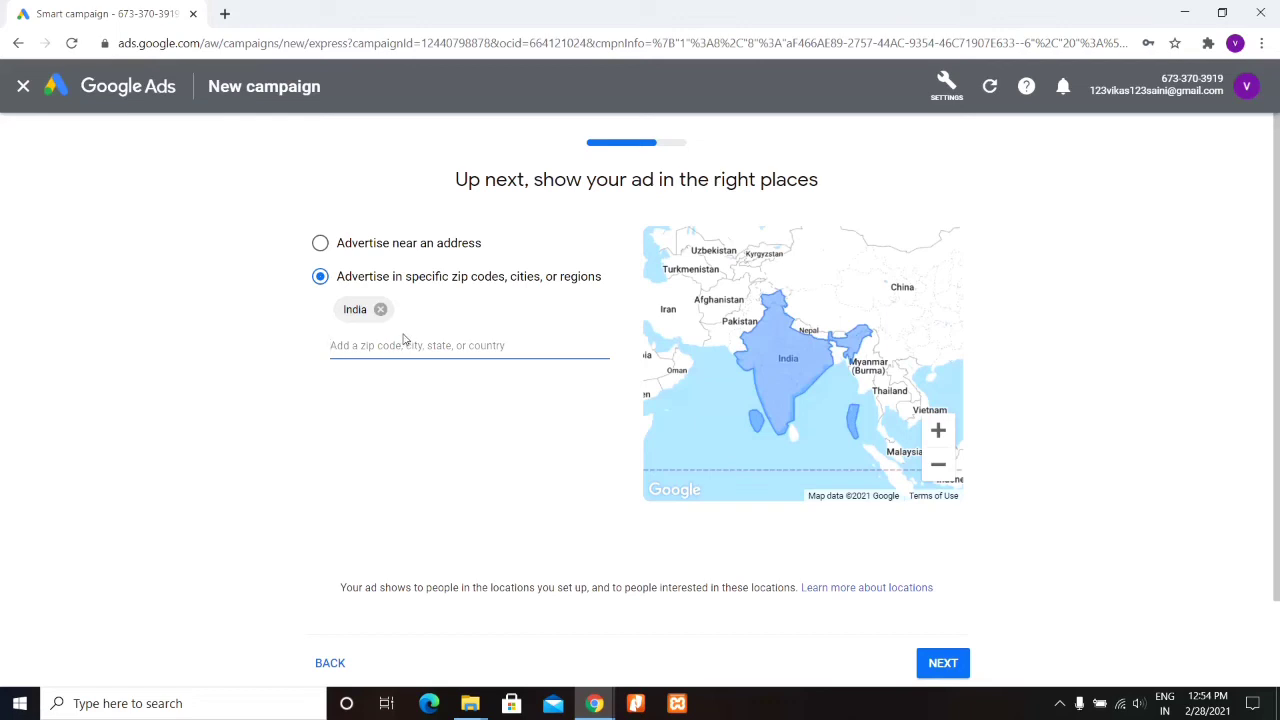
# Accept India as the ad location, choose the budget option of ₹472 daily average and proceed to the campaign review.
pyautogui.click(943, 662)
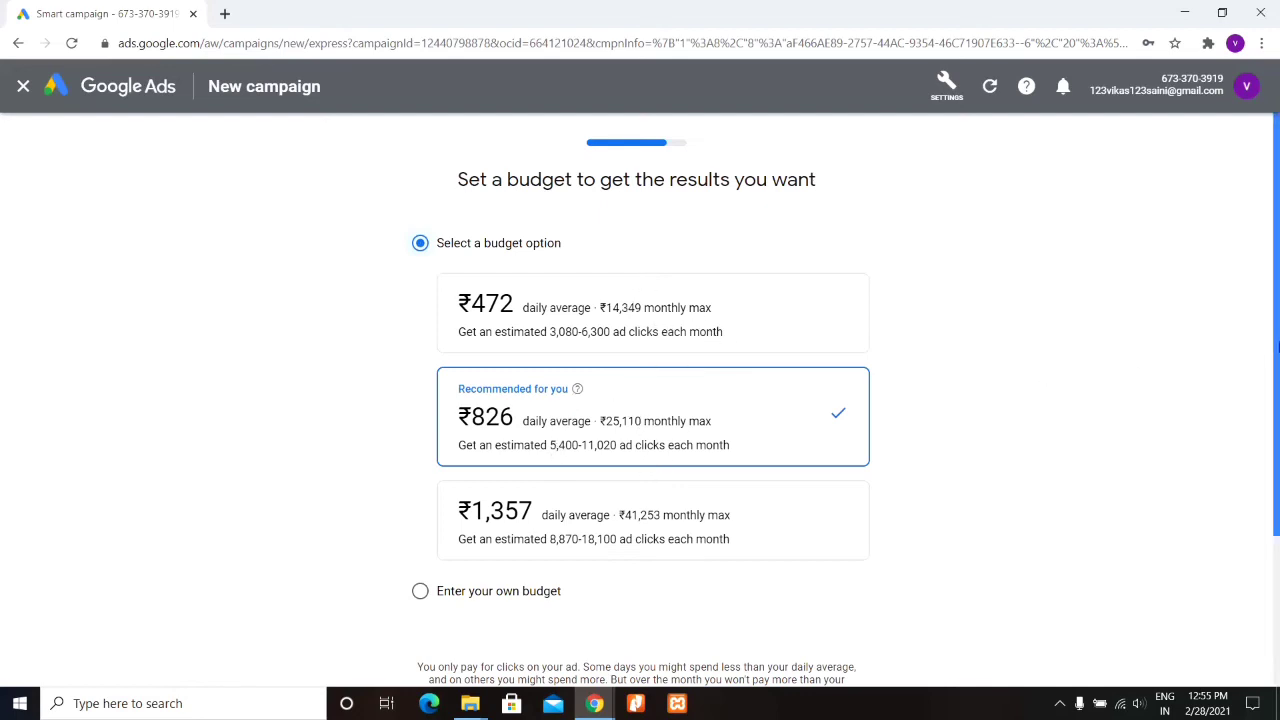
pyautogui.moveTo(1268, 348); pyautogui.dragTo(1277, 455)
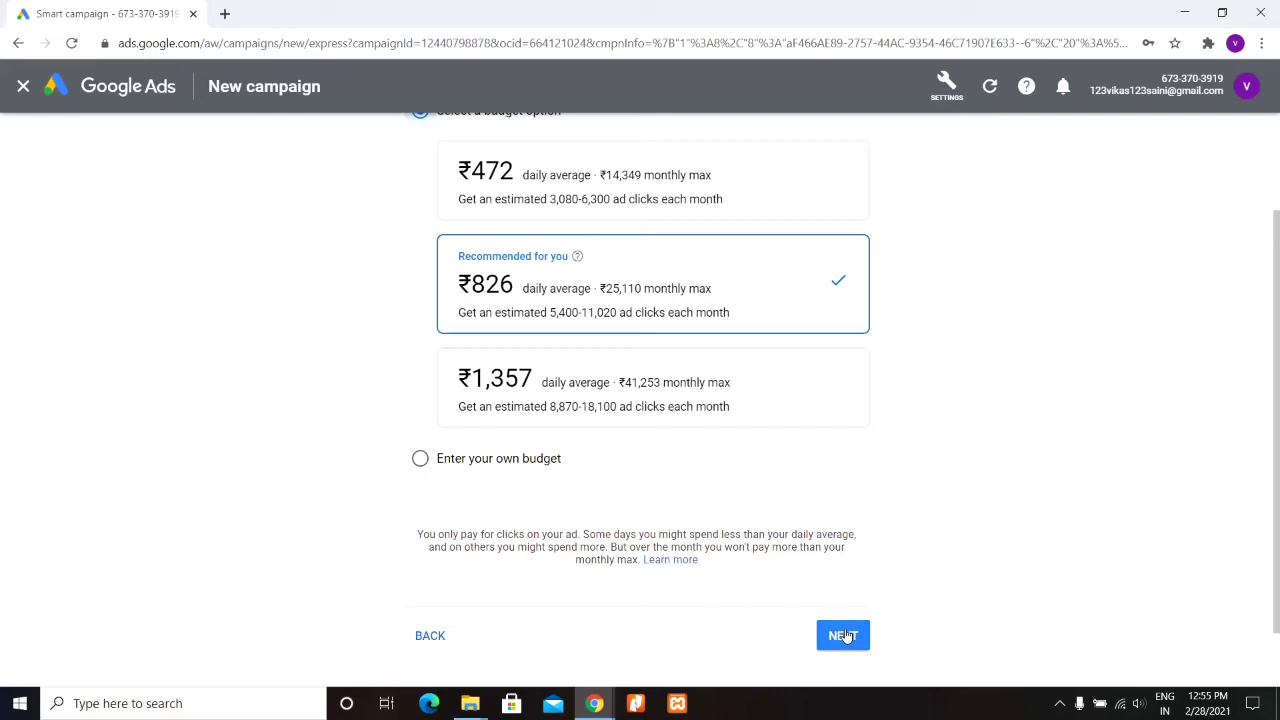
pyautogui.click(696, 175)
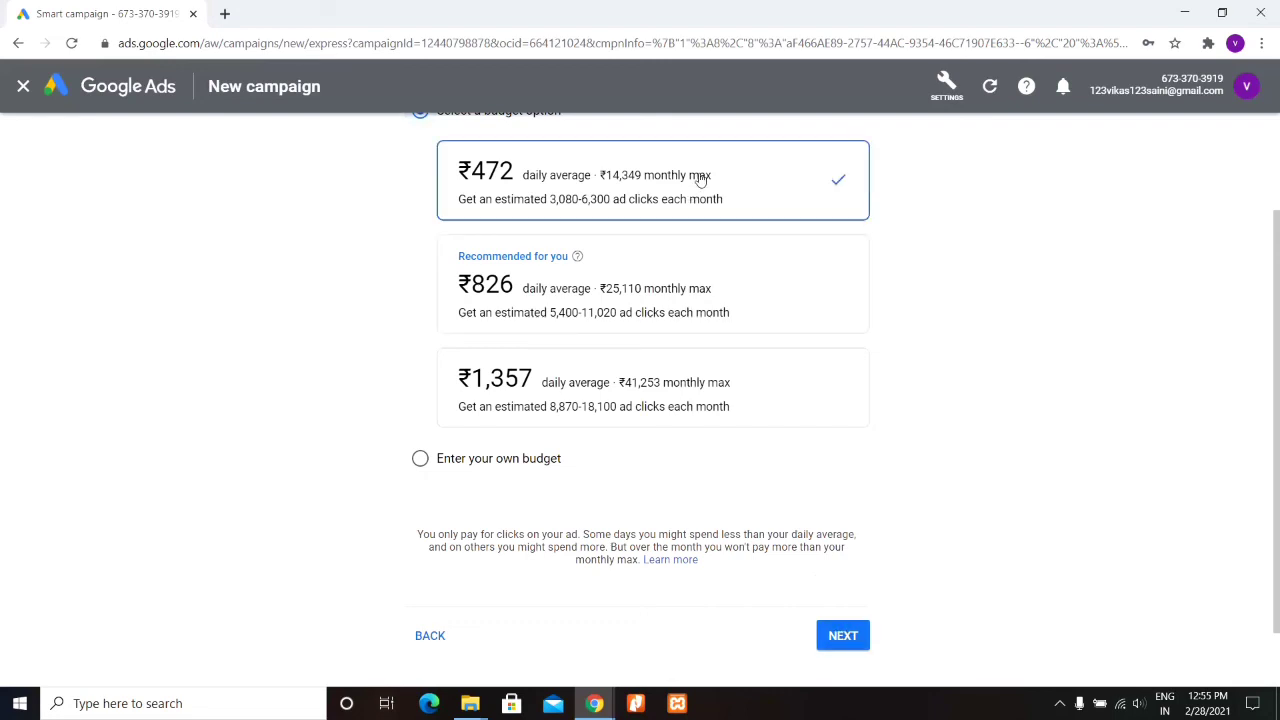
pyautogui.click(840, 637)
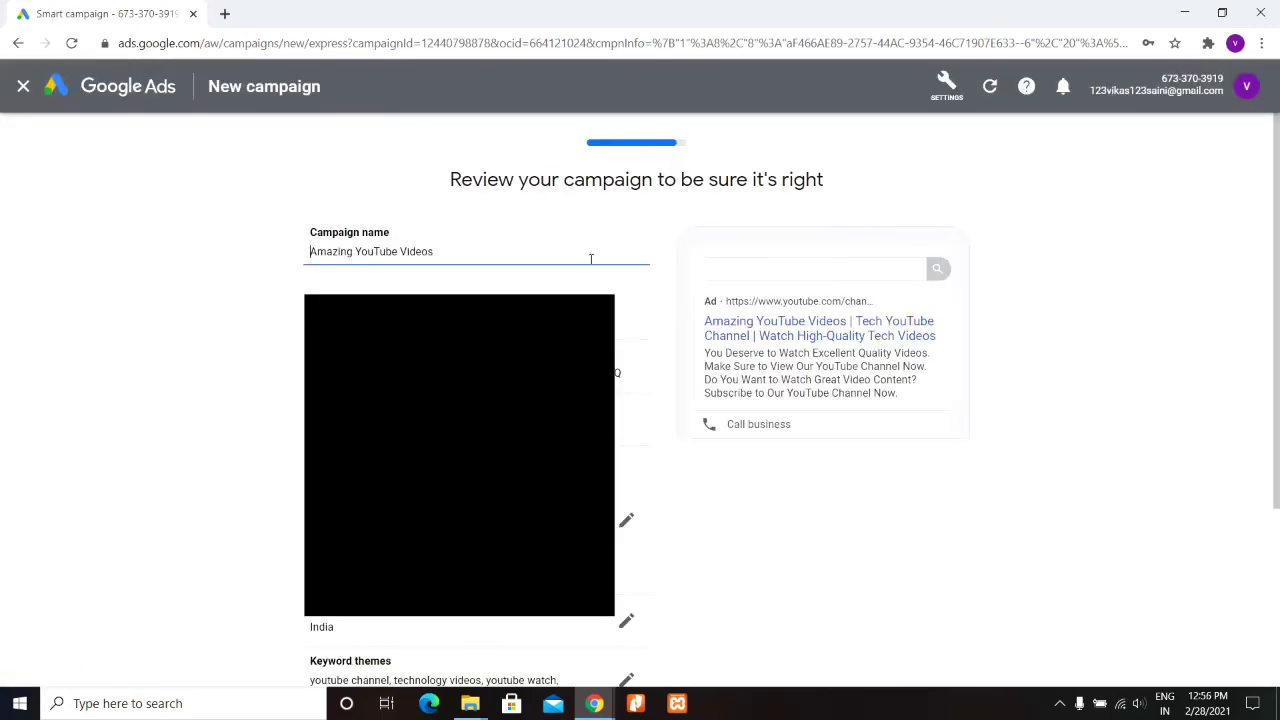
# Shorten the campaign name to "YouTube Videos" and look through the campaign's review summary.
pyautogui.click(356, 251)
pyautogui.press('BackSpace')
pyautogui.press('BackSpace')
pyautogui.press('BackSpace')
pyautogui.press('BackSpace')
pyautogui.press('BackSpace')
pyautogui.press('BackSpace')
pyautogui.press('BackSpace')
pyautogui.press('BackSpace')
pyautogui.click(407, 253)
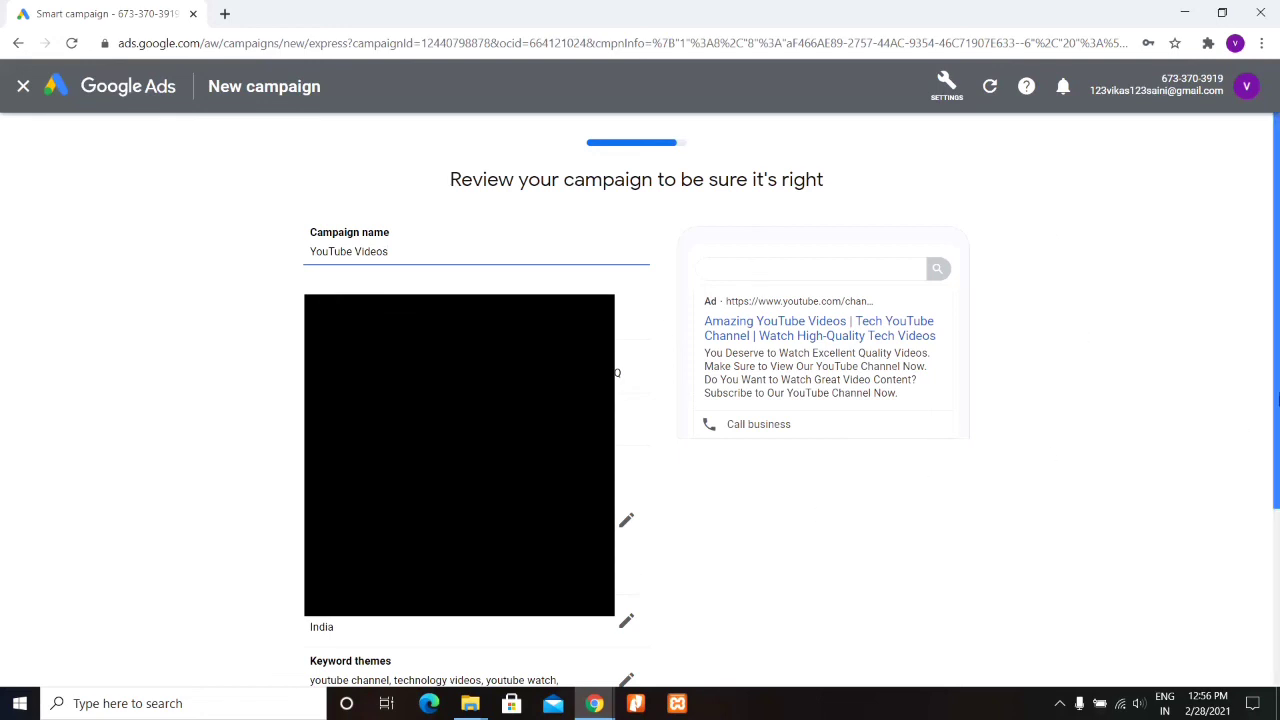
pyautogui.scroll(-5, 914, 471)
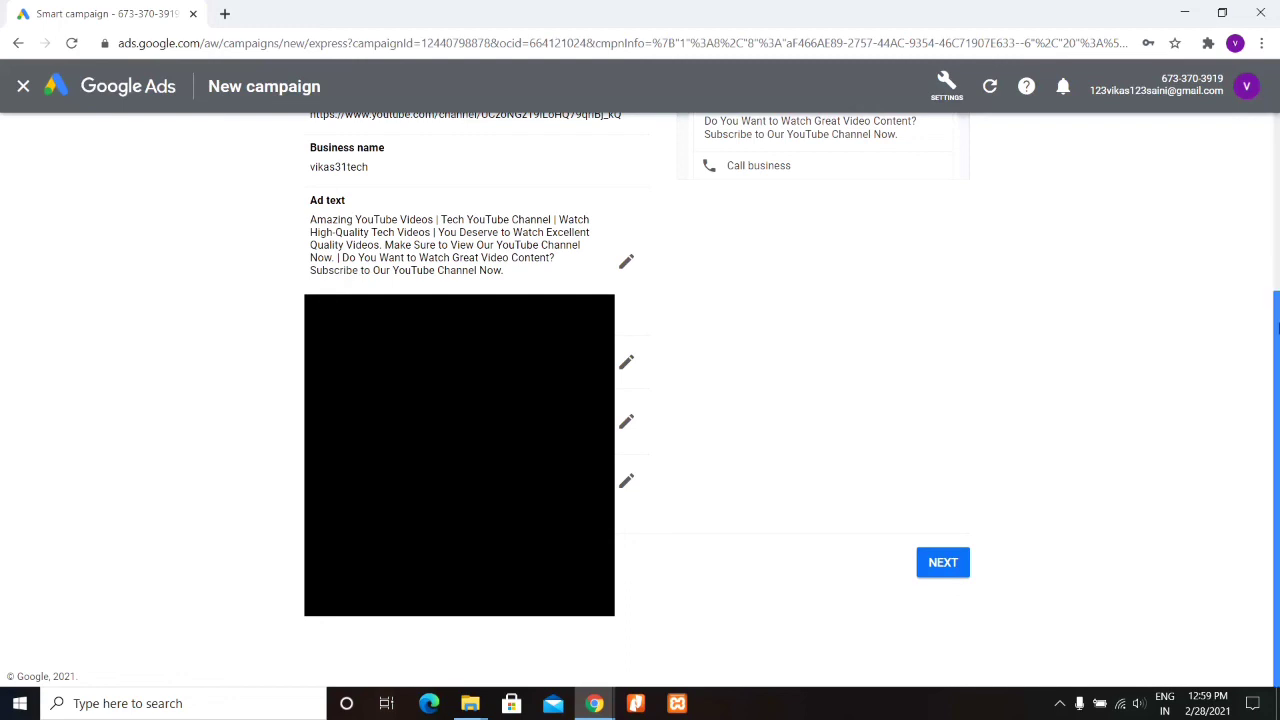
pyautogui.moveTo(1277, 330); pyautogui.dragTo(1277, 203)
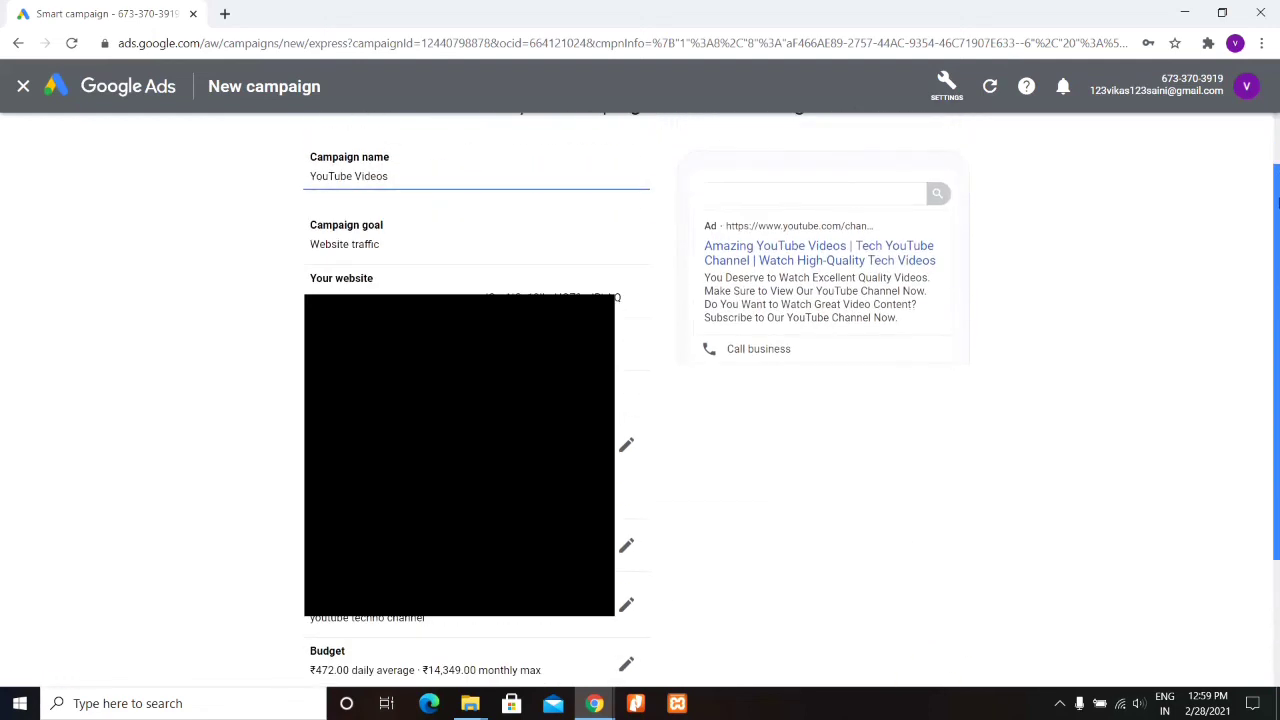